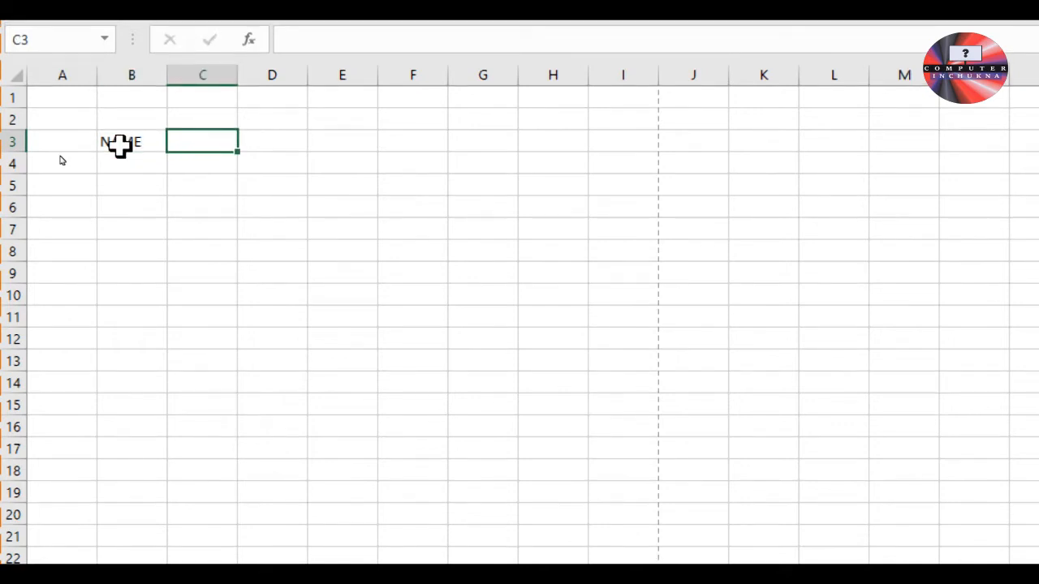
Enter the headings DESIGNATION, REMARKS and SALARY in cells C3, D3 and E3, beside the NAME heading.
type("DESIGNATION")
key("BackSpace")
type("ON")
key("ctrl+Return")
key("Right")
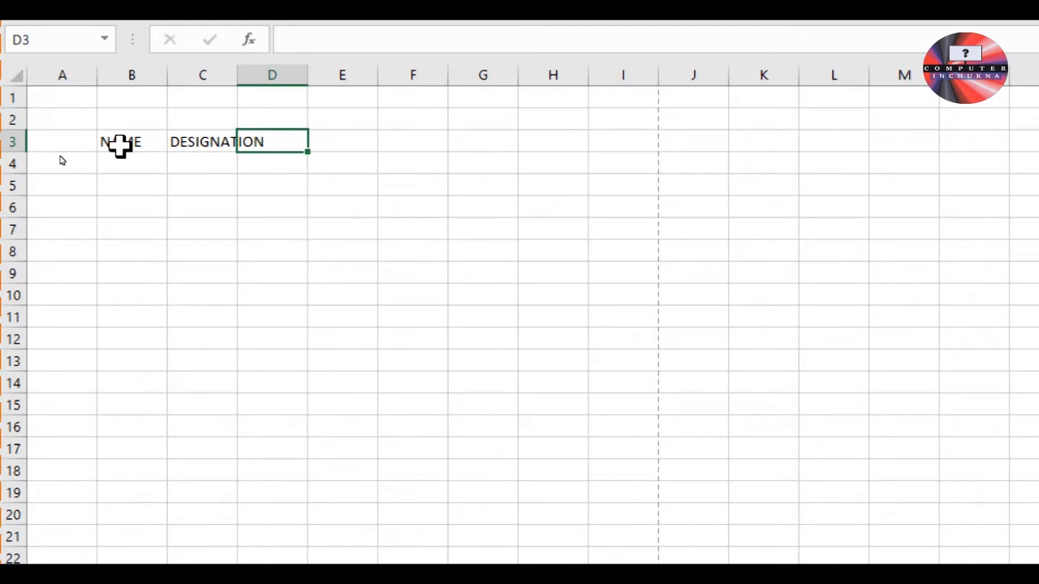
type("REMARKS")
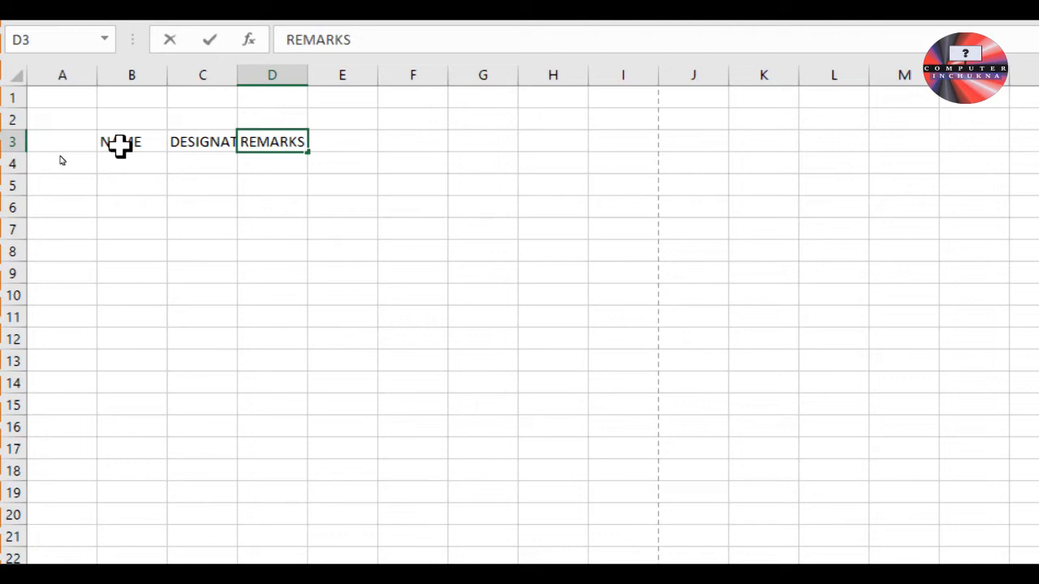
key("Right")
type("SALARY")
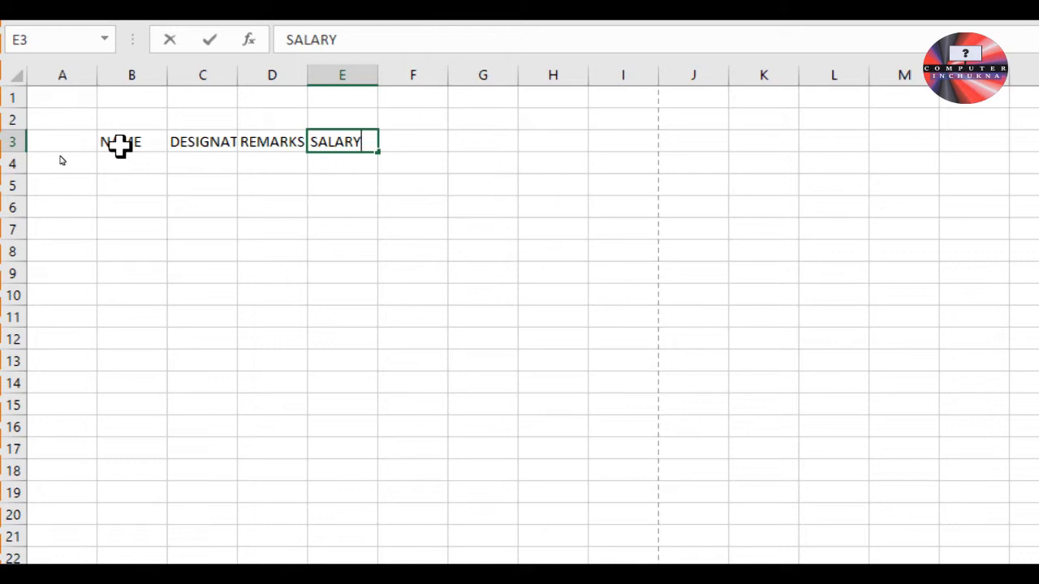
left_click(194, 184)
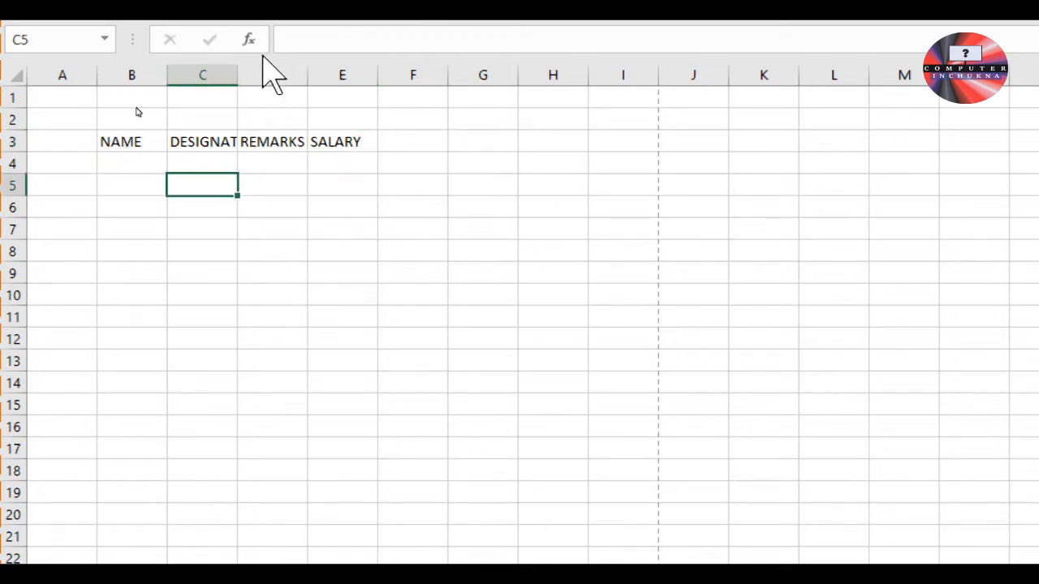
Widen column C until the DESIGNATION heading fits, and narrow column A slightly.
left_click(216, 141)
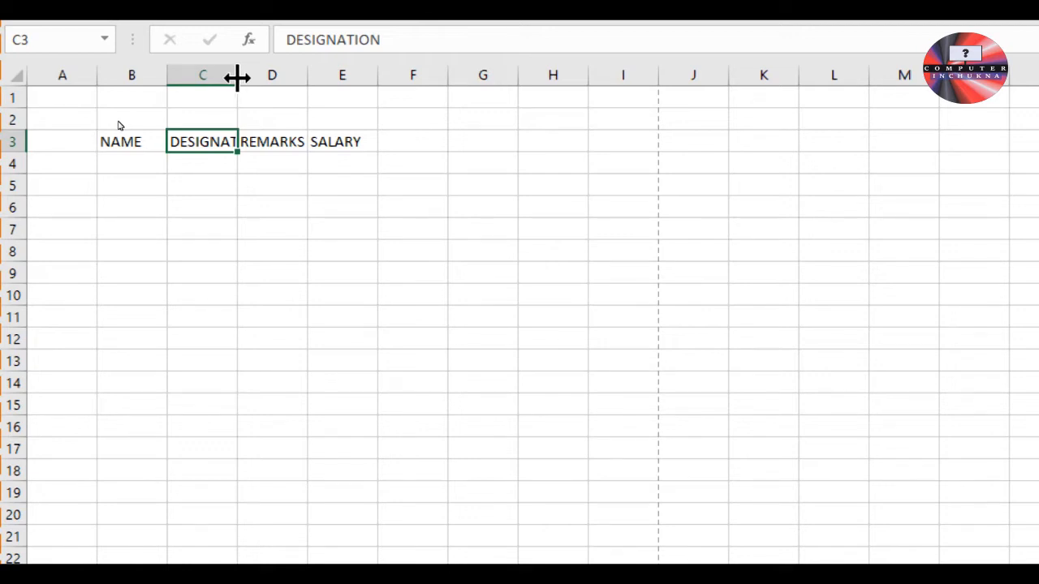
left_click_drag(238, 77, 237, 77)
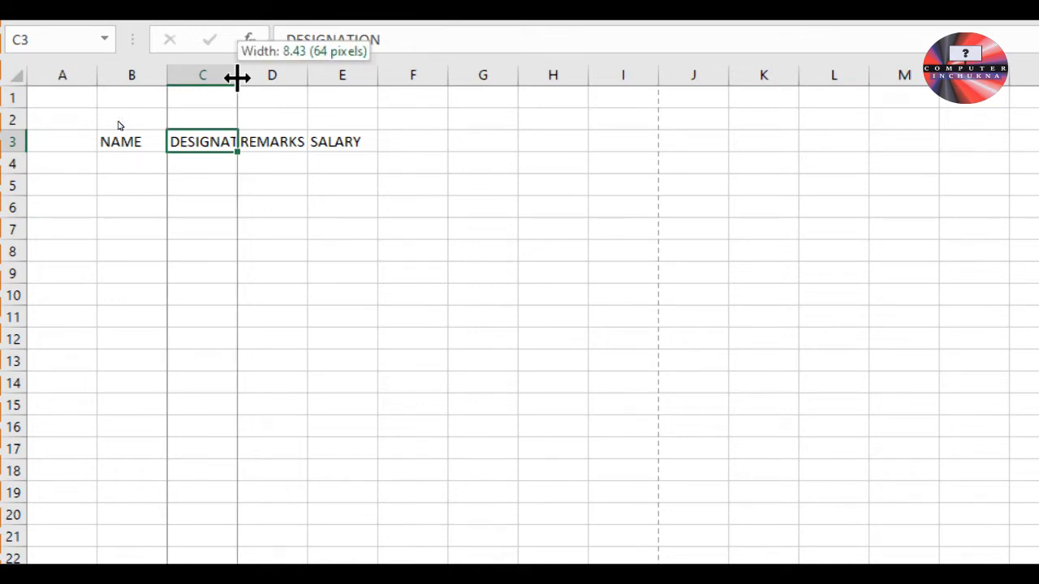
left_click_drag(237, 77, 237, 77)
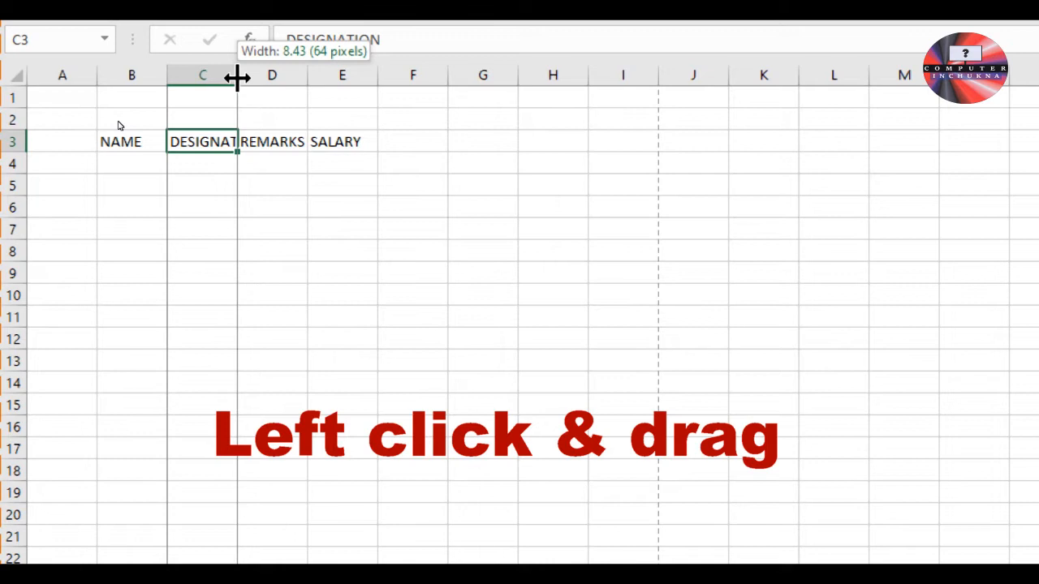
left_click_drag(237, 77, 274, 77)
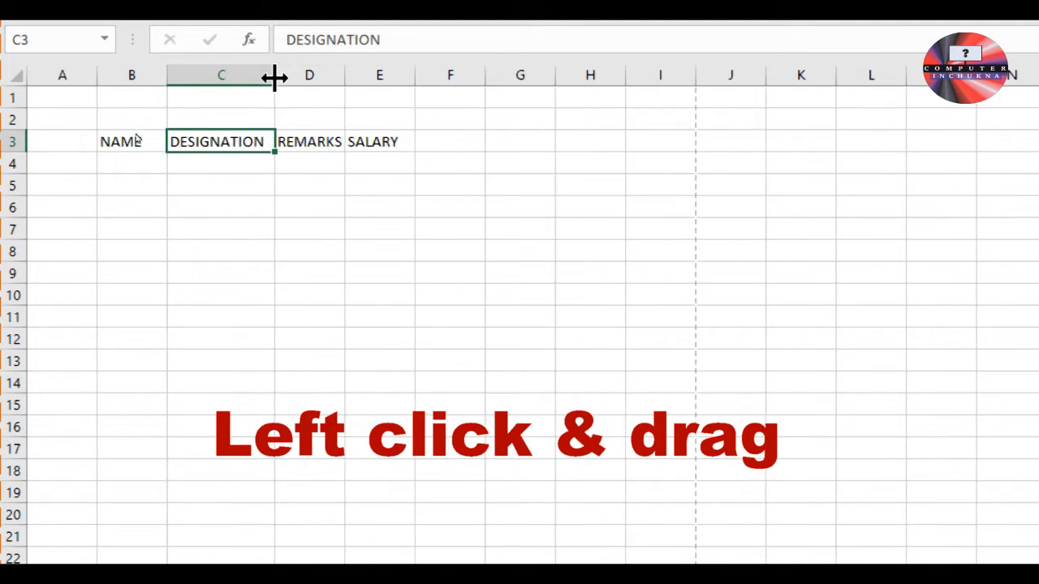
left_click(314, 238)
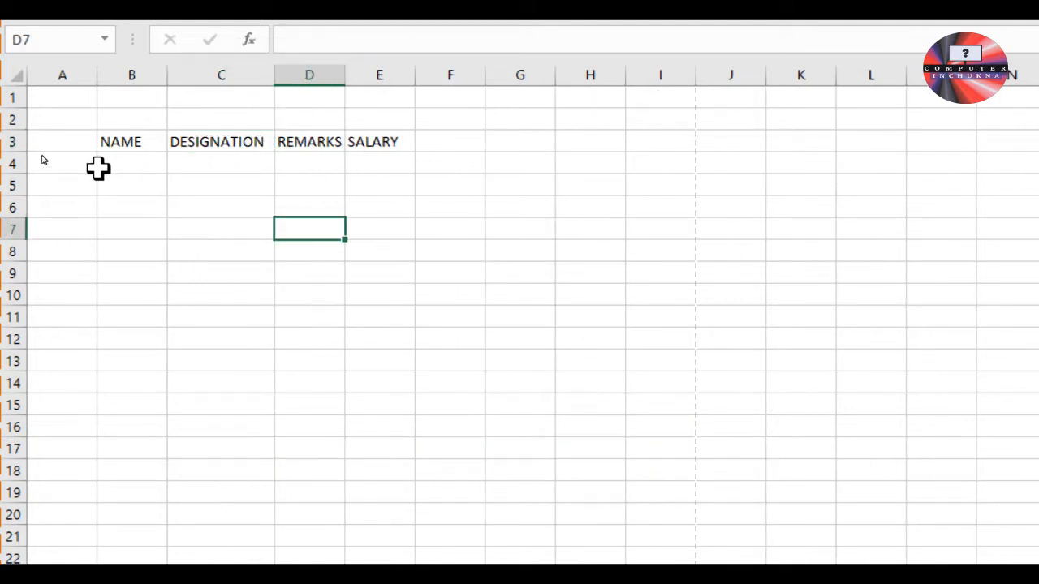
left_click(89, 91)
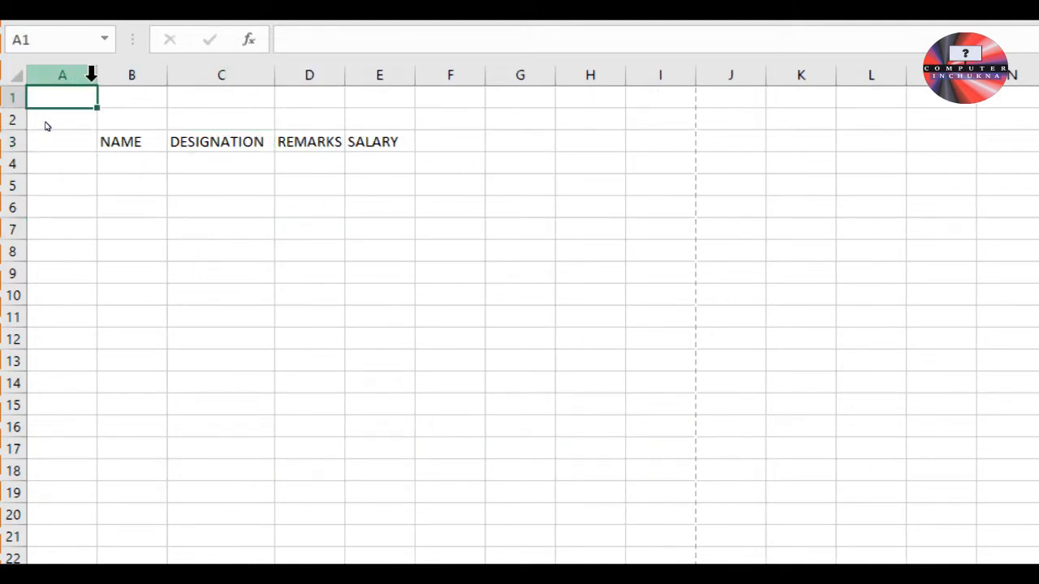
left_click_drag(94, 75, 91, 76)
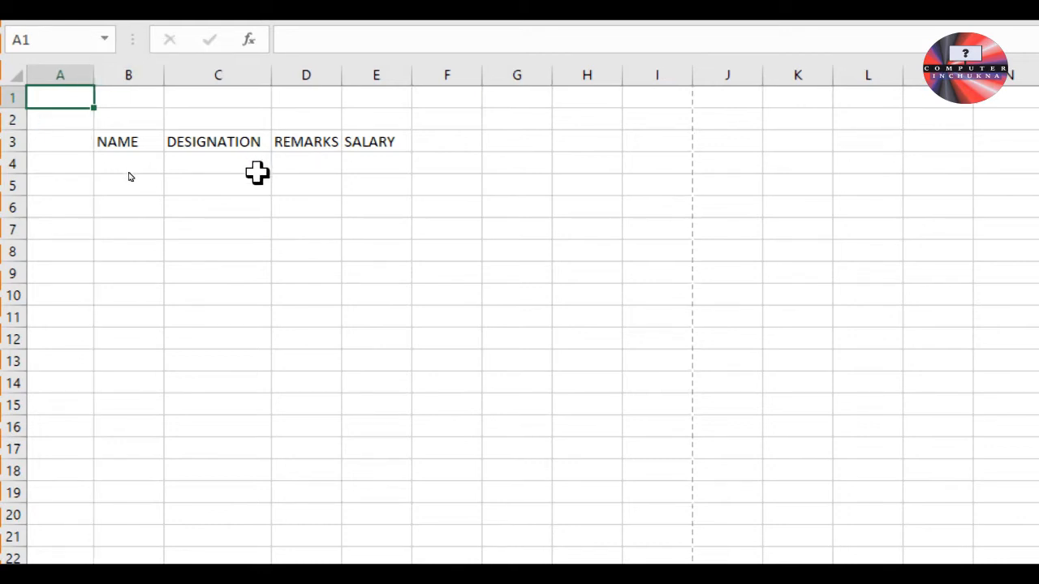
Apply Thick Outside Borders to the header cells B3:E3.
left_click_drag(103, 136, 379, 141)
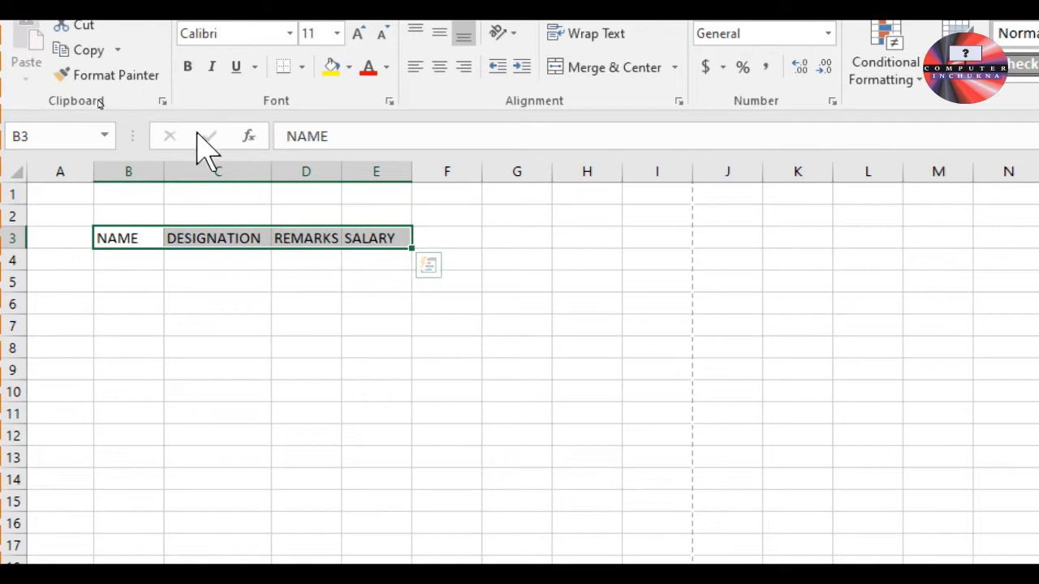
left_click(303, 66)
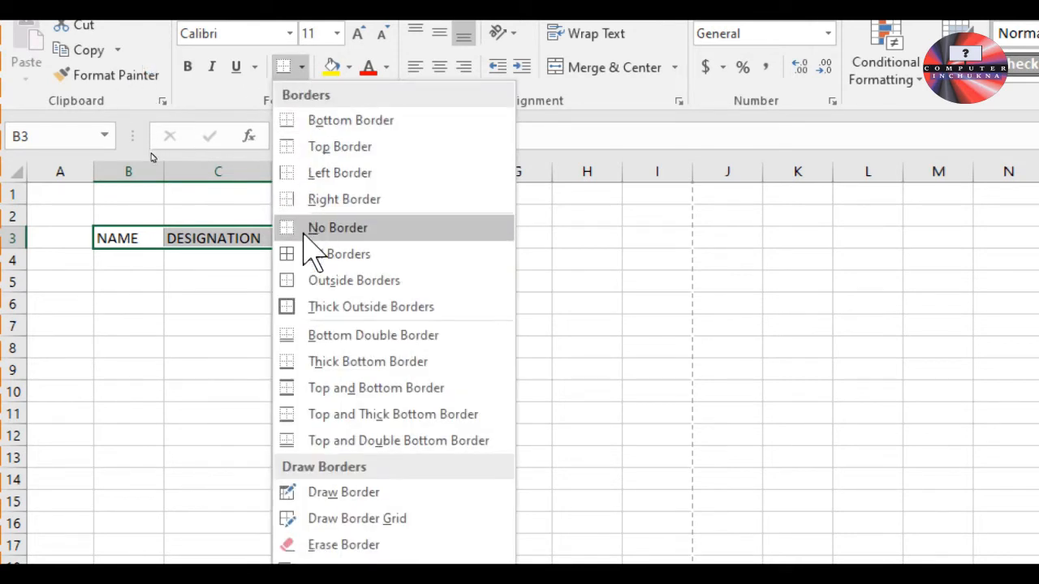
left_click(309, 307)
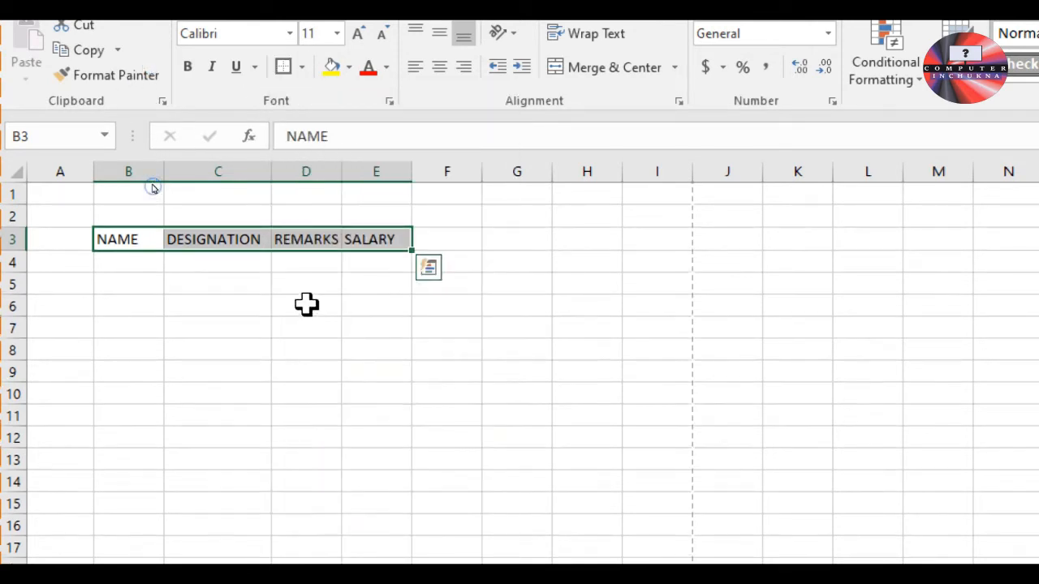
left_click(220, 258)
left_click(172, 324)
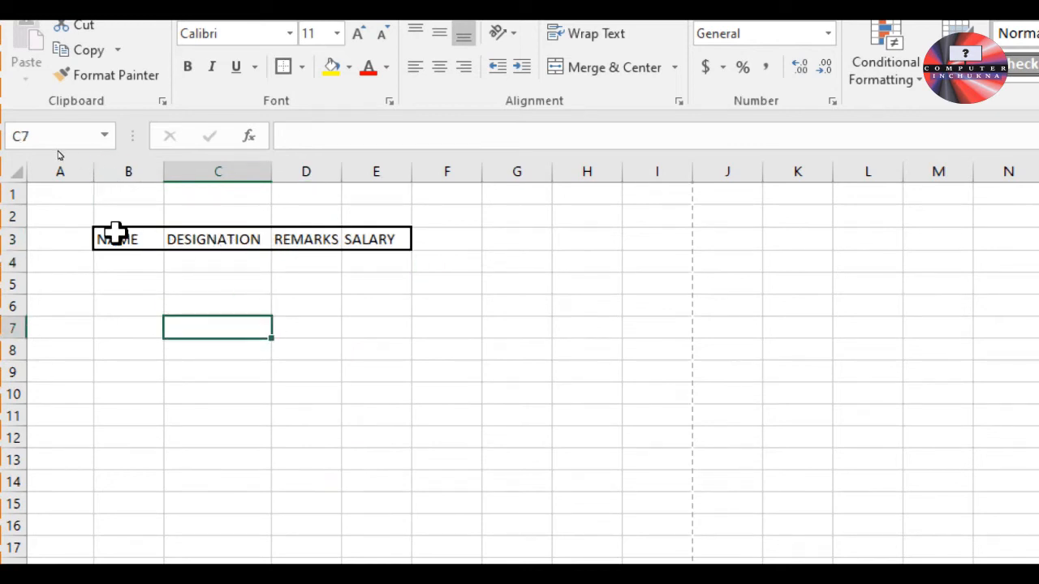
Apply All Borders to the header cells B3:E3.
left_click_drag(144, 238, 375, 234)
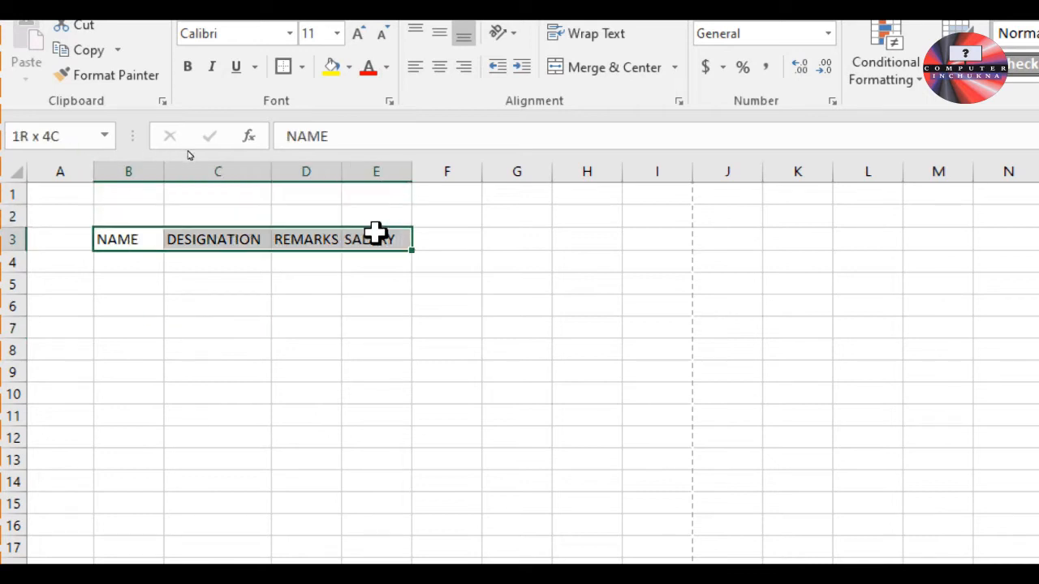
left_click(303, 68)
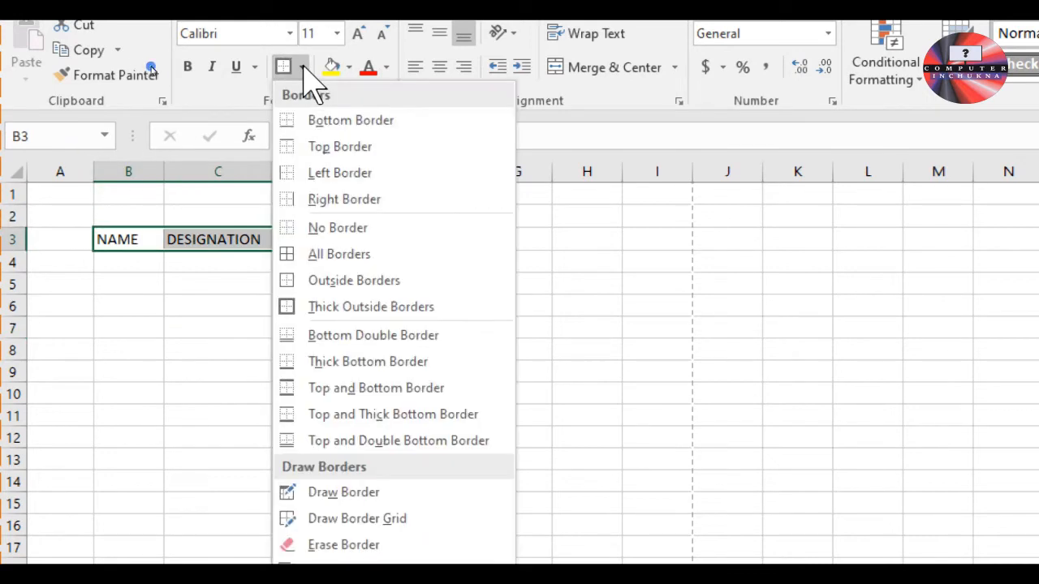
left_click(315, 257)
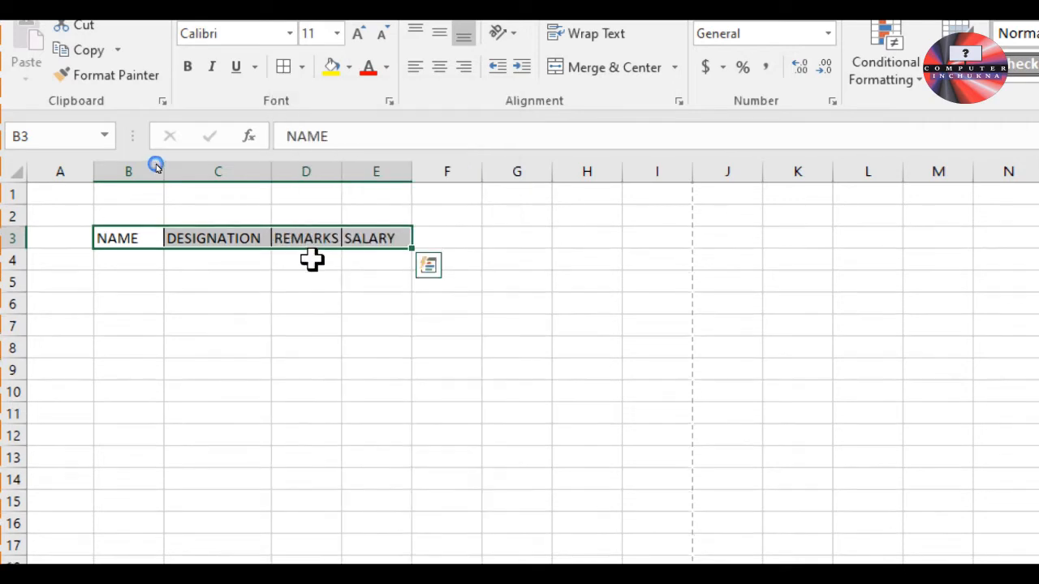
left_click(200, 300)
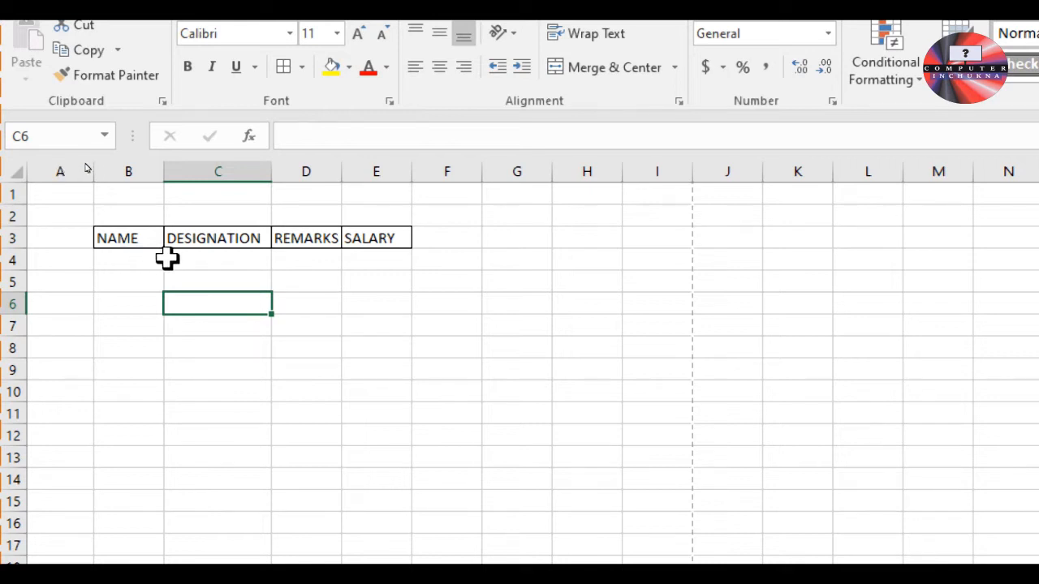
Fill row 4 with the first person's name, designation Manager, remark Good and salary 30000.
left_click(118, 265)
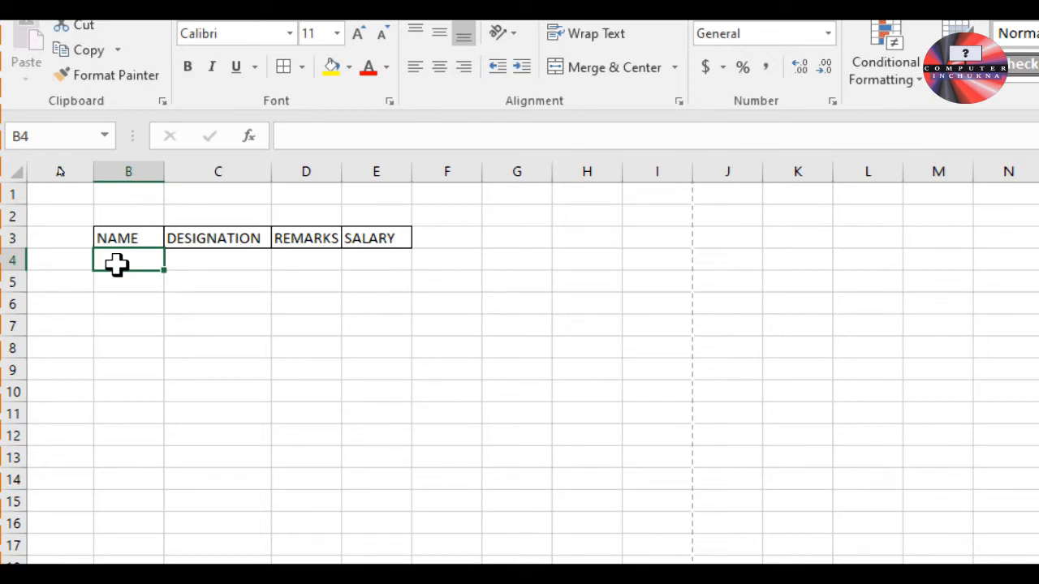
type("Mama")
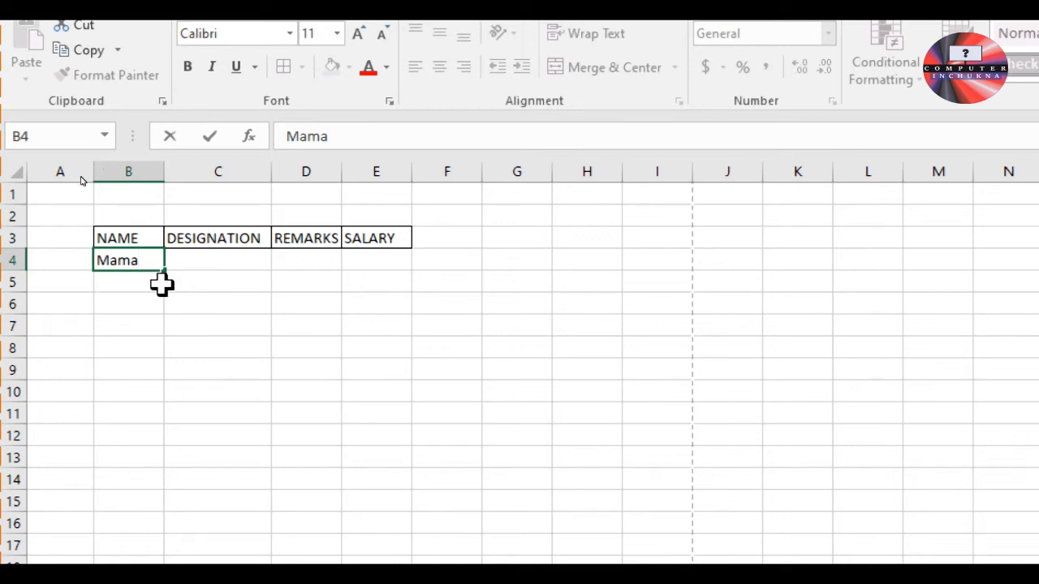
key("Tab")
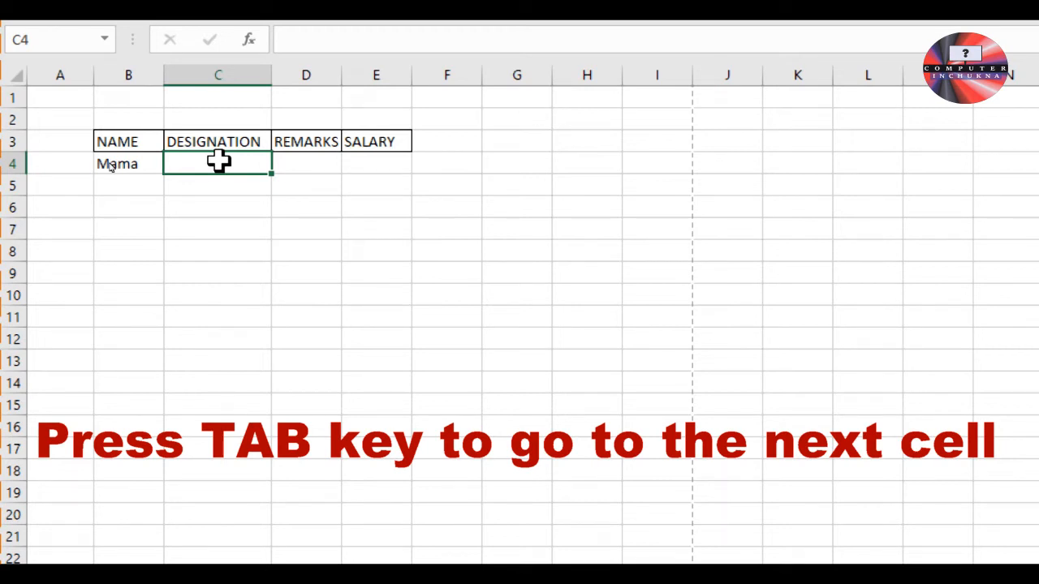
double_click(218, 163)
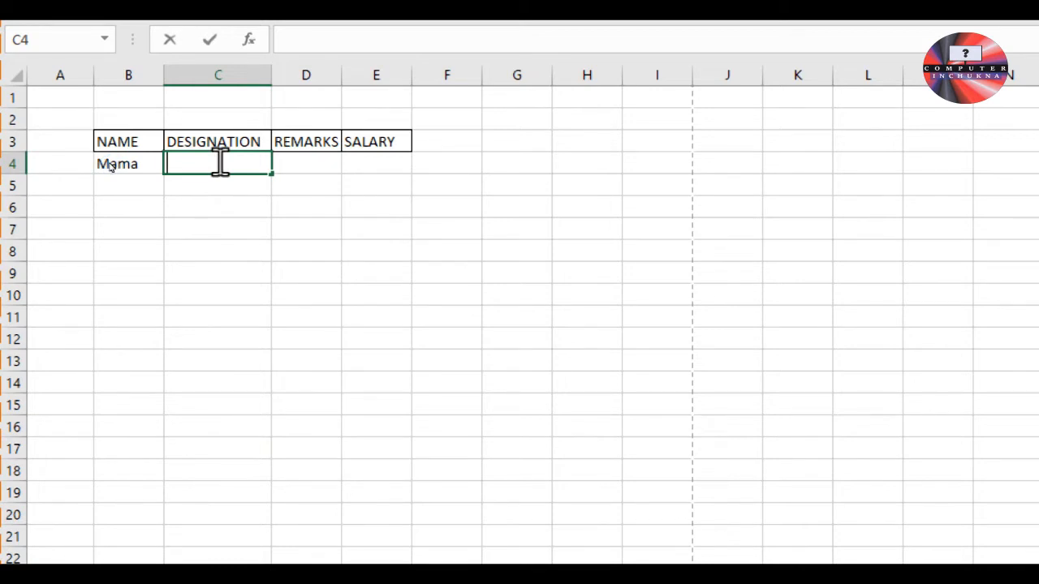
type("Manager")
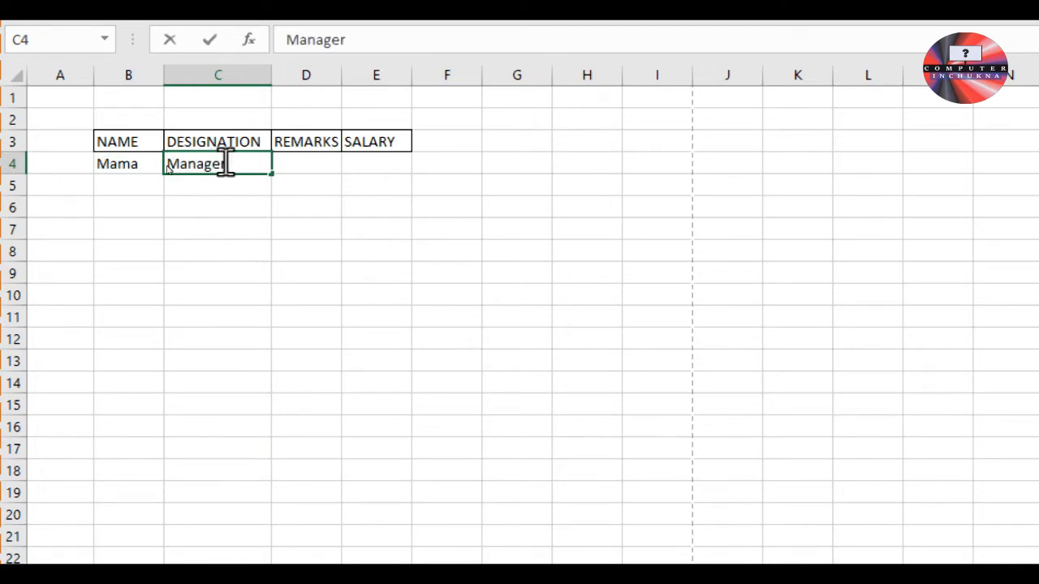
left_click(324, 165)
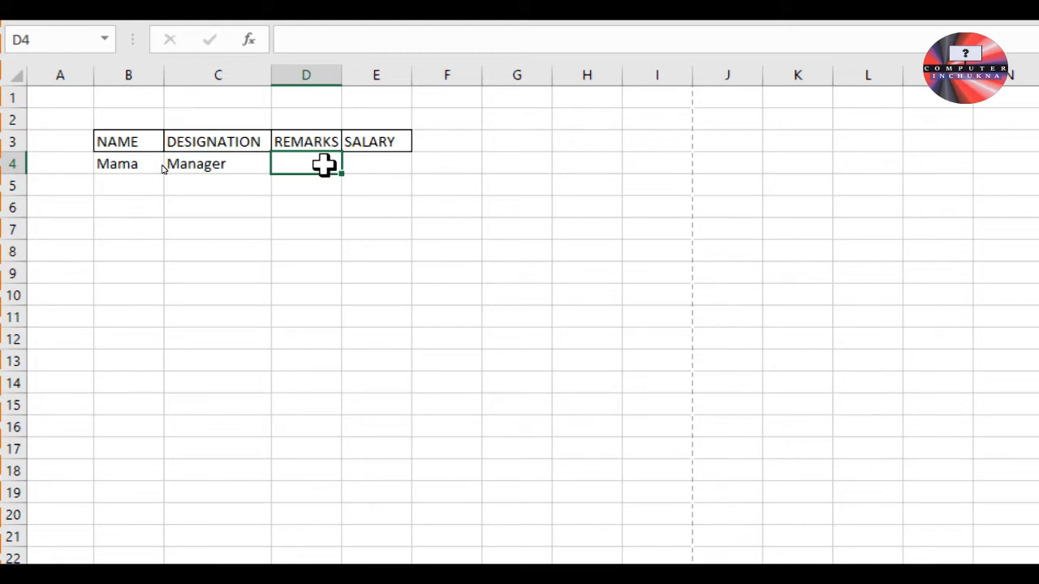
type("Good")
key("Tab")
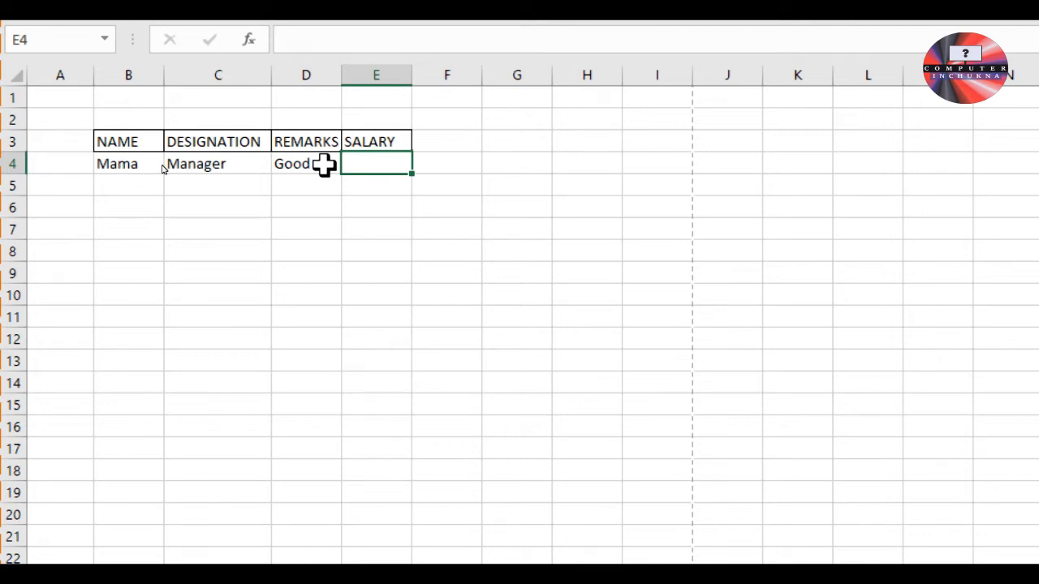
type("3000")
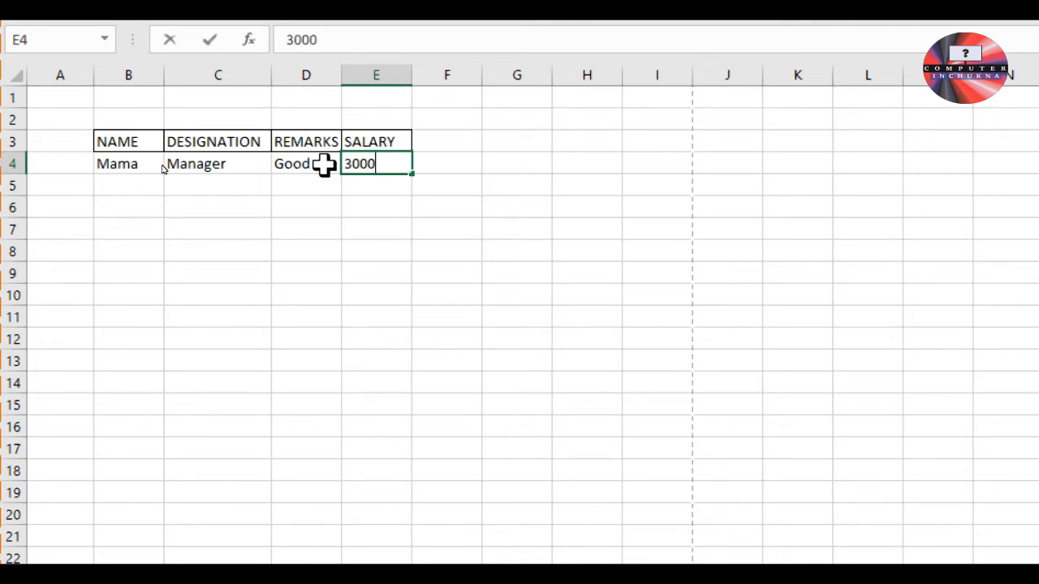
type("0")
left_click(248, 205)
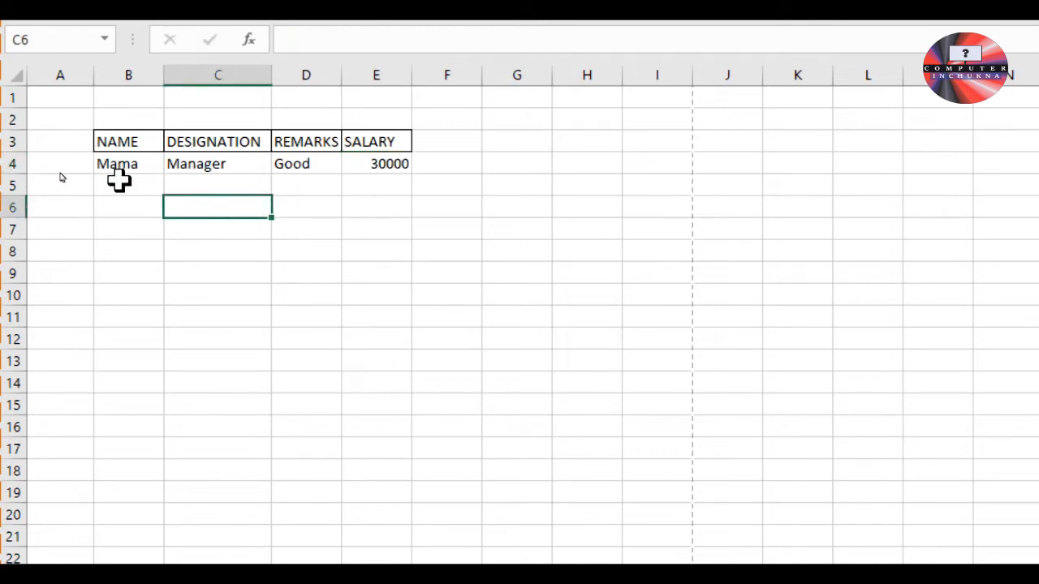
Enter the second person's name in cell B5 under the NAME heading.
left_click(120, 184)
type("MAMa")
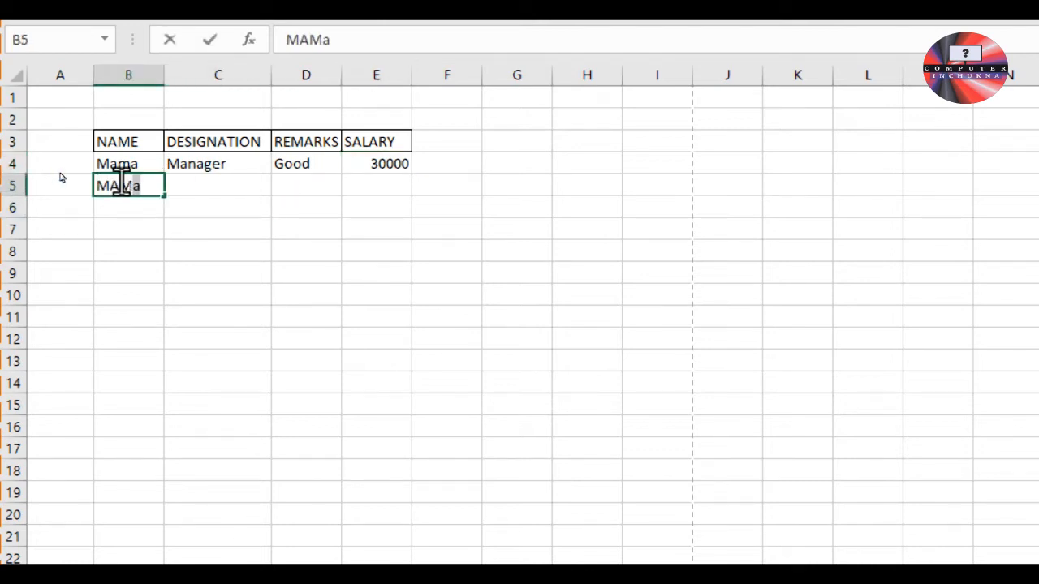
key("BackSpace")
key("BackSpace")
key("BackSpace")
type("ama")
key("BackSpace")
type("i")
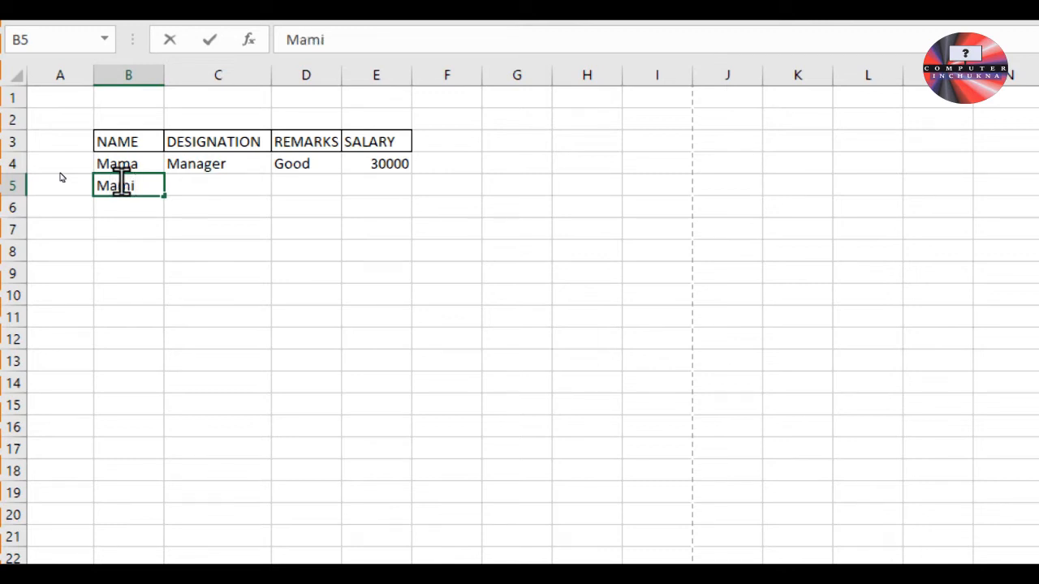
Enter the designation Receptionist in C5 and the remark Excellent in D5.
left_click(209, 185)
double_click(209, 186)
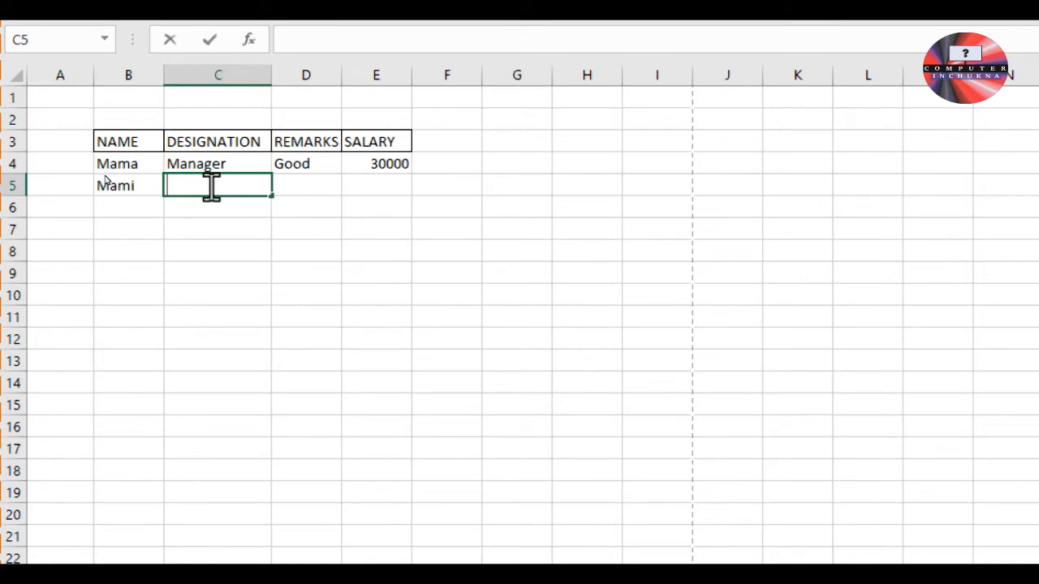
type("Receptionist")
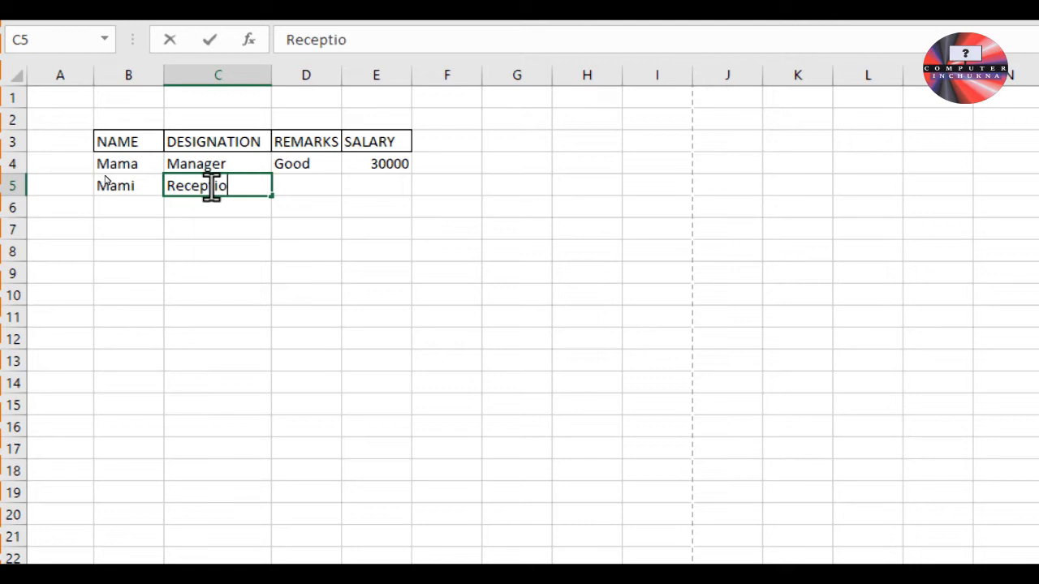
left_click(321, 195)
double_click(317, 183)
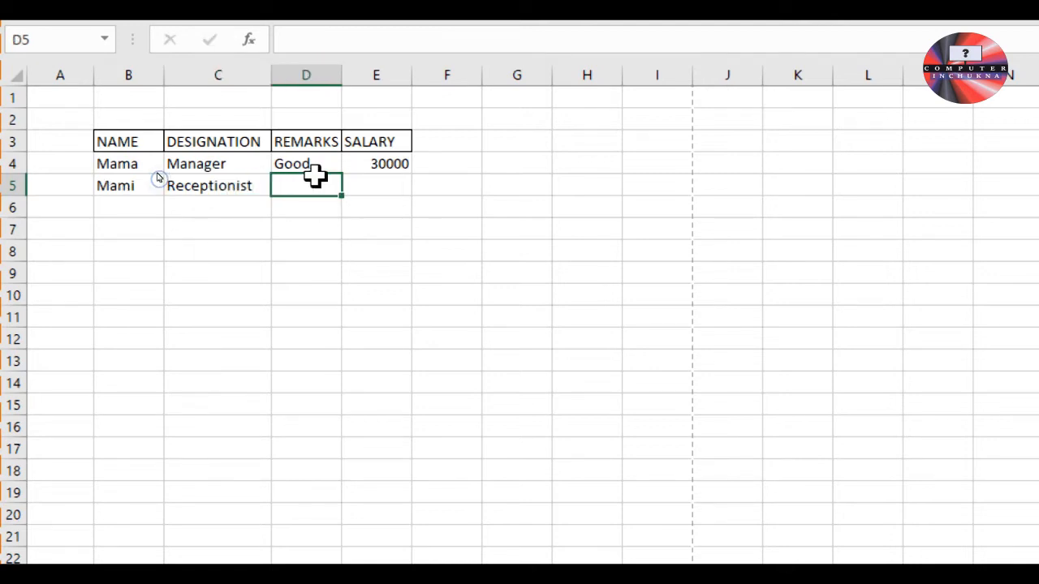
type("E")
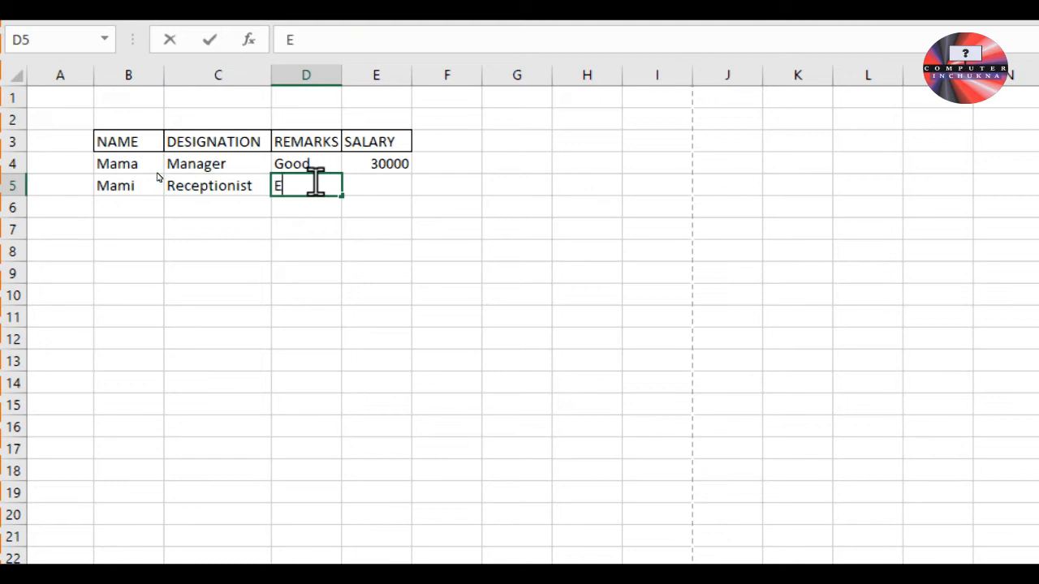
type("xcellent")
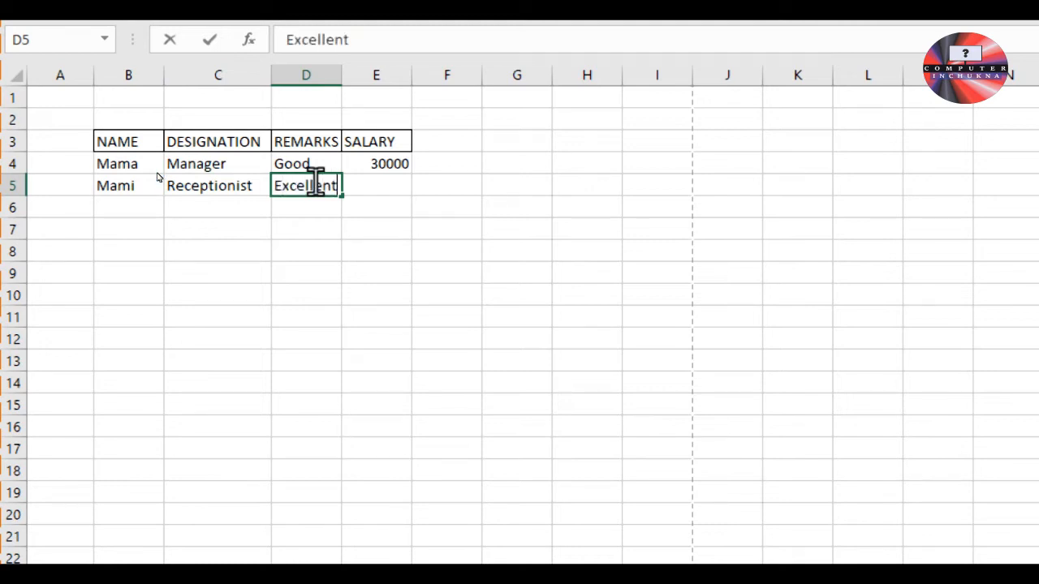
Enter the second person's salary of 15000 in cell E5.
key("Tab")
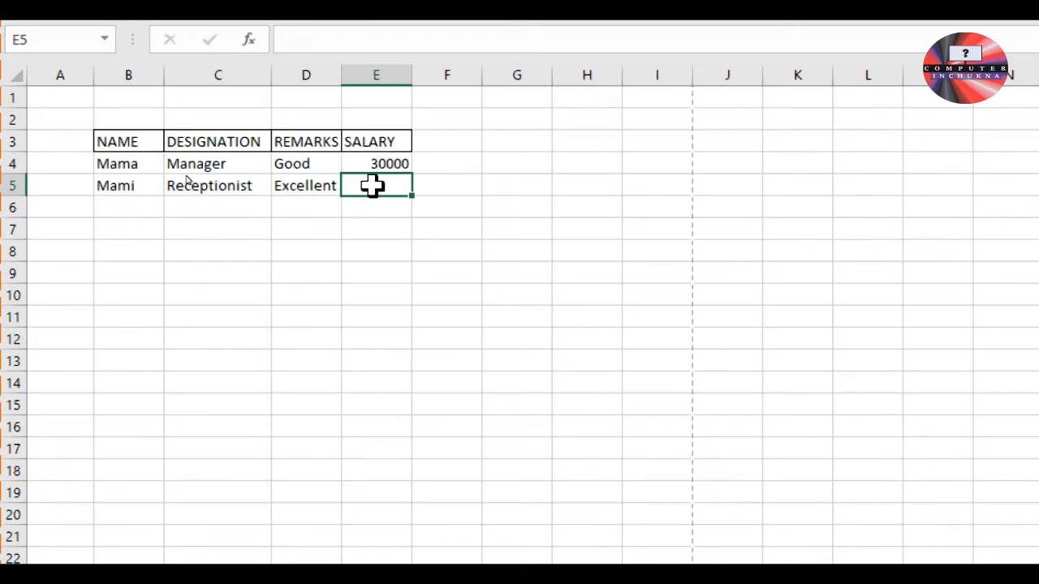
type("1")
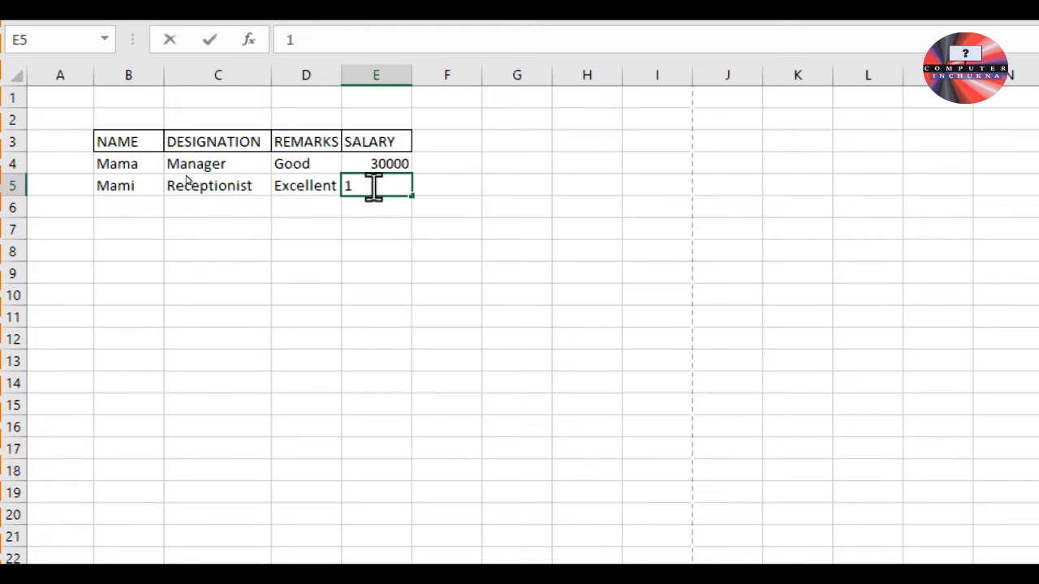
type("5000")
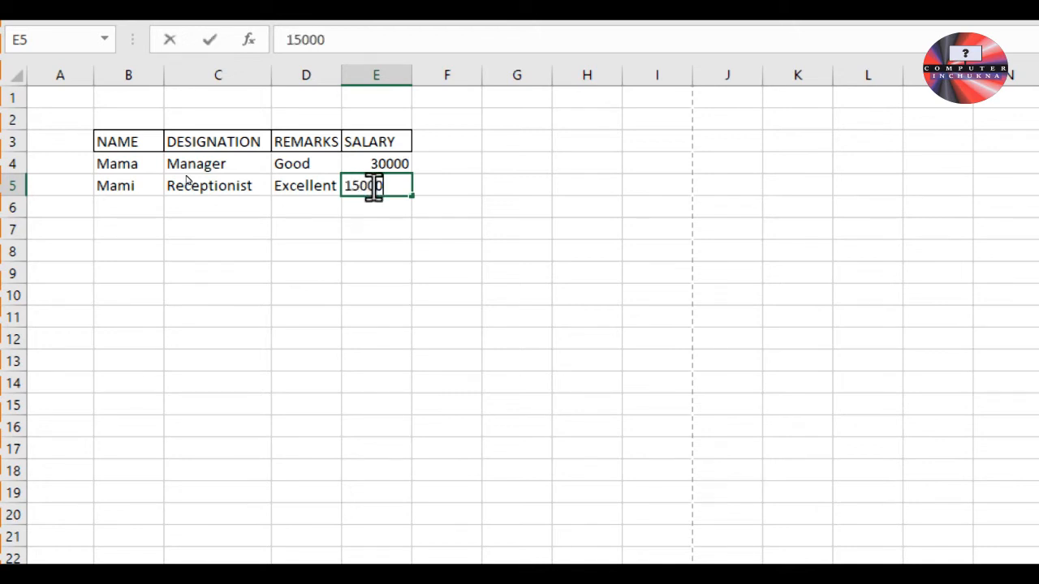
left_click(360, 230)
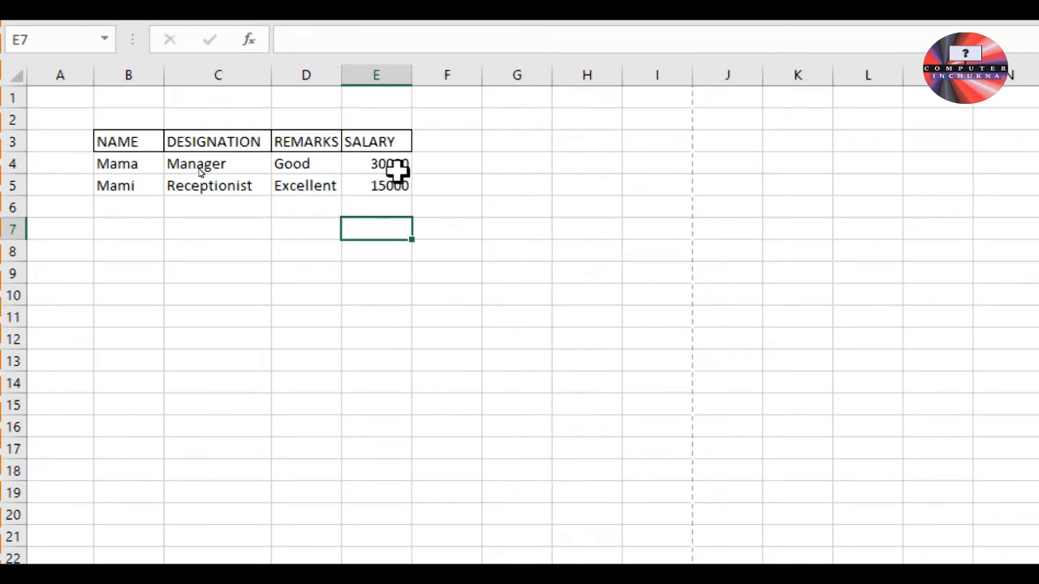
Enter the third person's name in B6 and the designation Data Entry in C6.
left_click(105, 201)
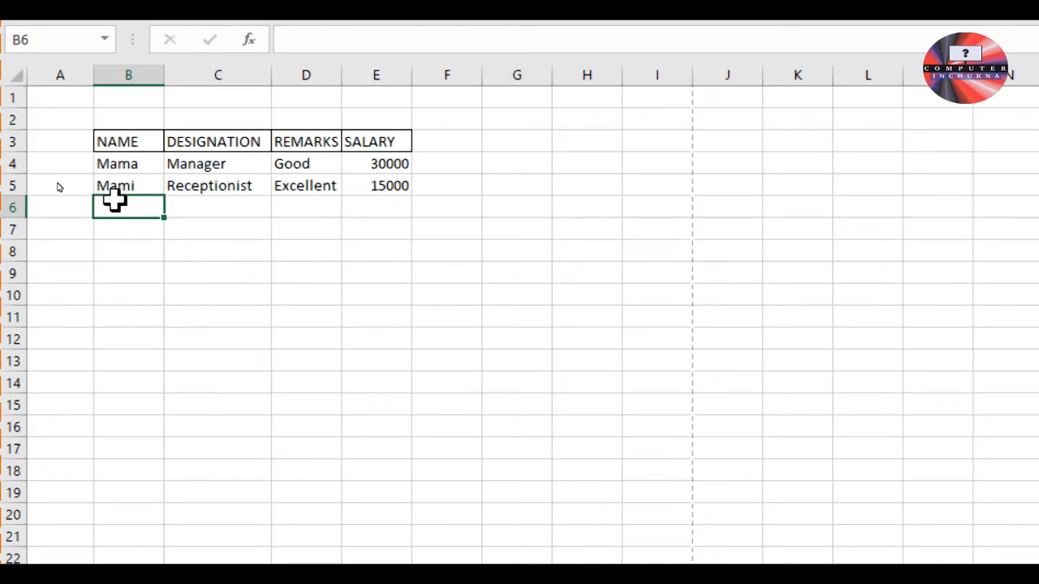
type("Buonga")
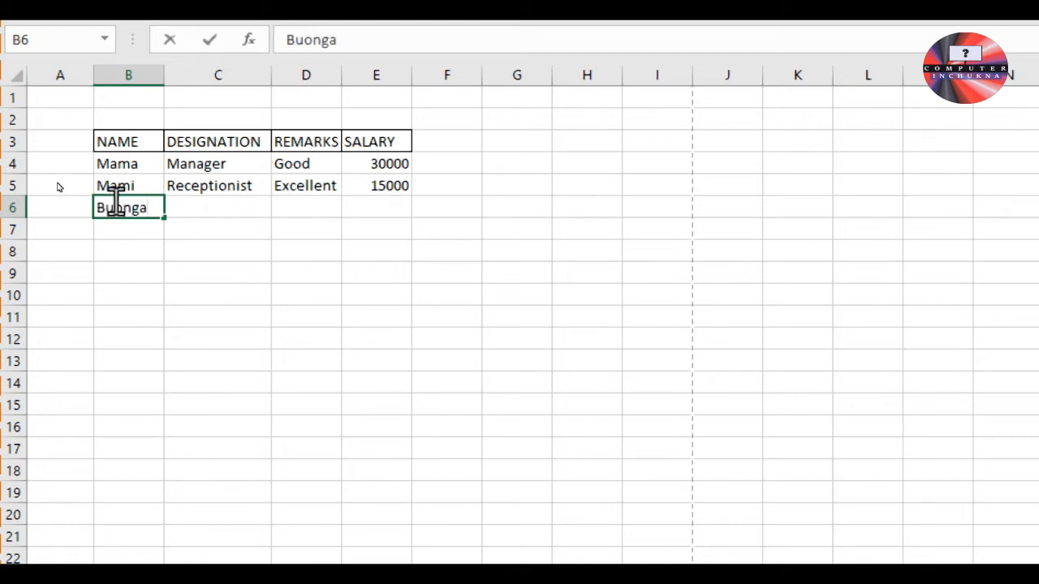
key("Tab")
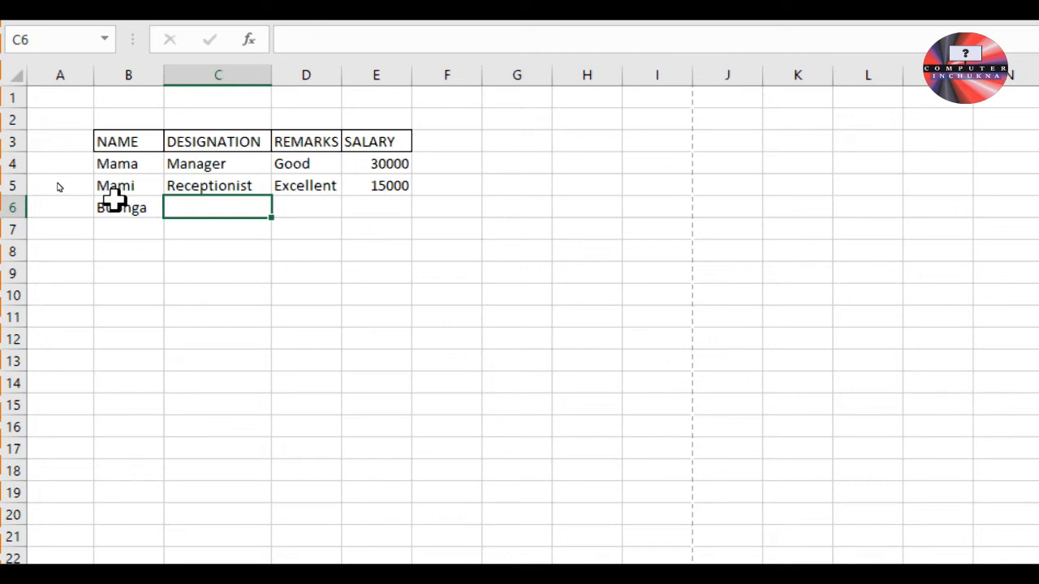
type("Computer")
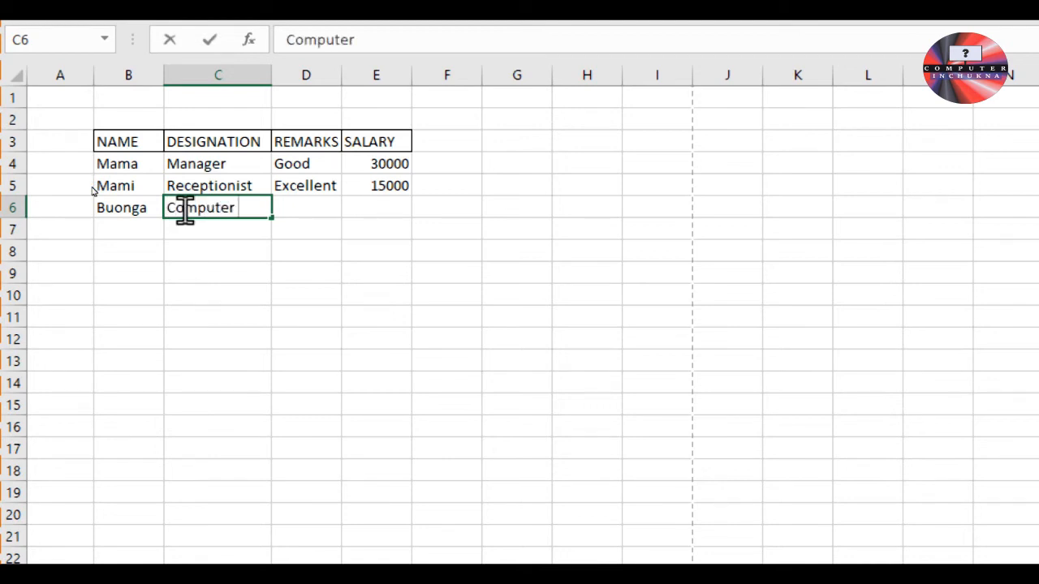
key("BackSpace")
key("BackSpace")
key("BackSpace")
key("BackSpace")
key("BackSpace")
key("BackSpace")
key("BackSpace")
key("BackSpace")
type("Date")
key("BackSpace")
type("a Entry")
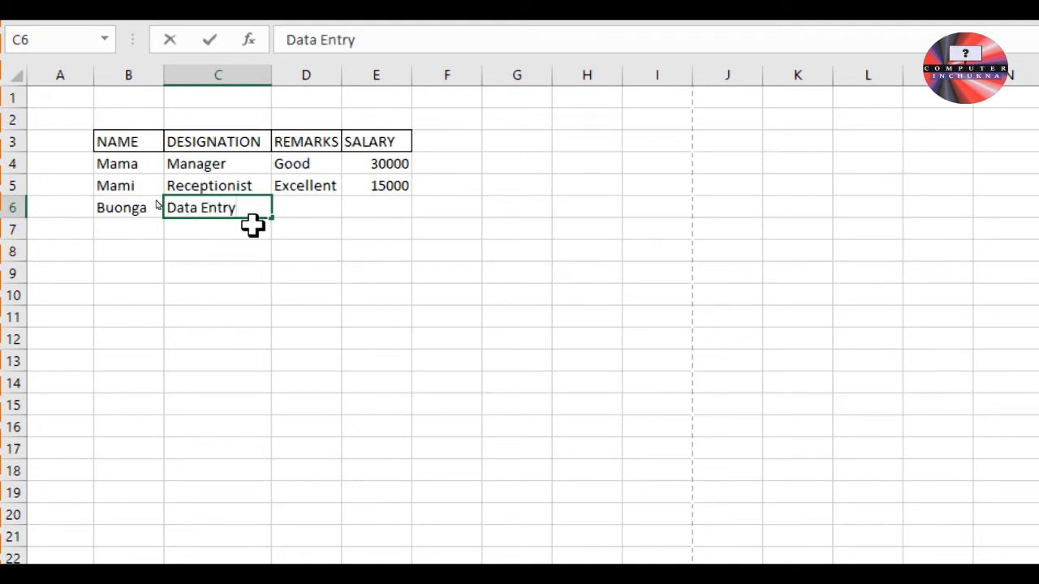
Complete row 6 with the remark Good in D6 and the salary 15000 in E6.
left_click(316, 208)
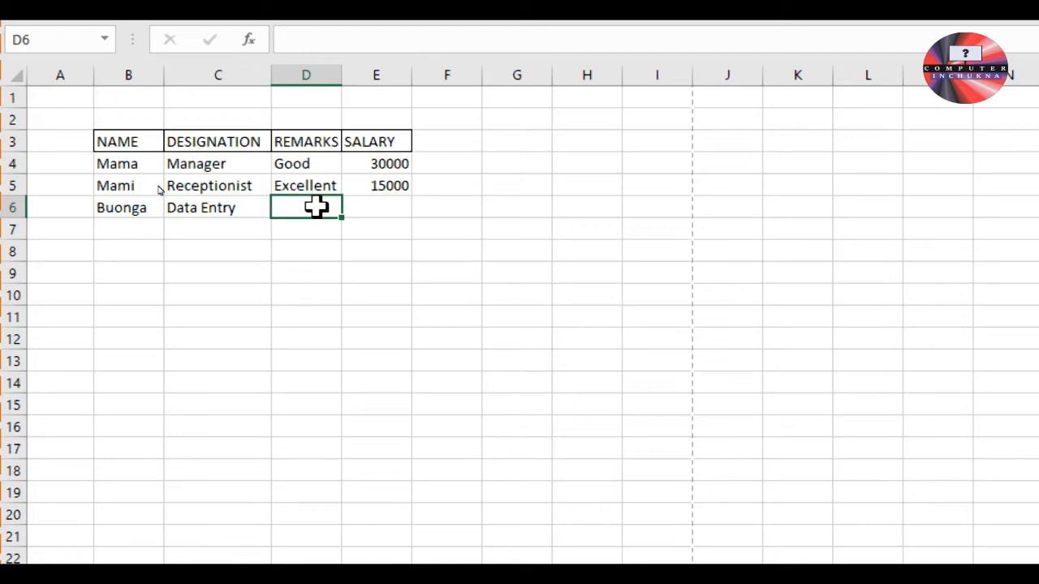
double_click(317, 207)
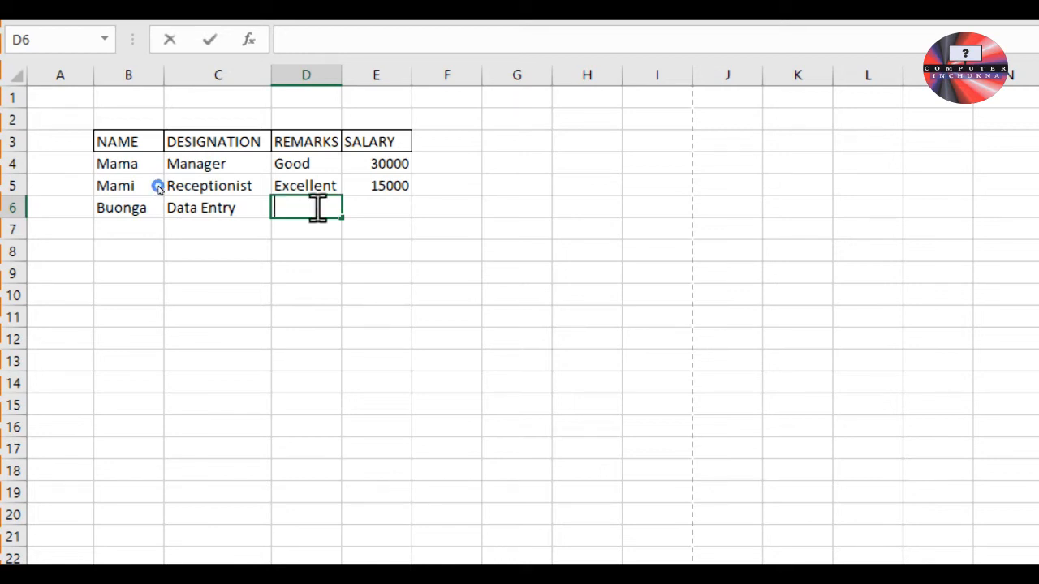
type("Good")
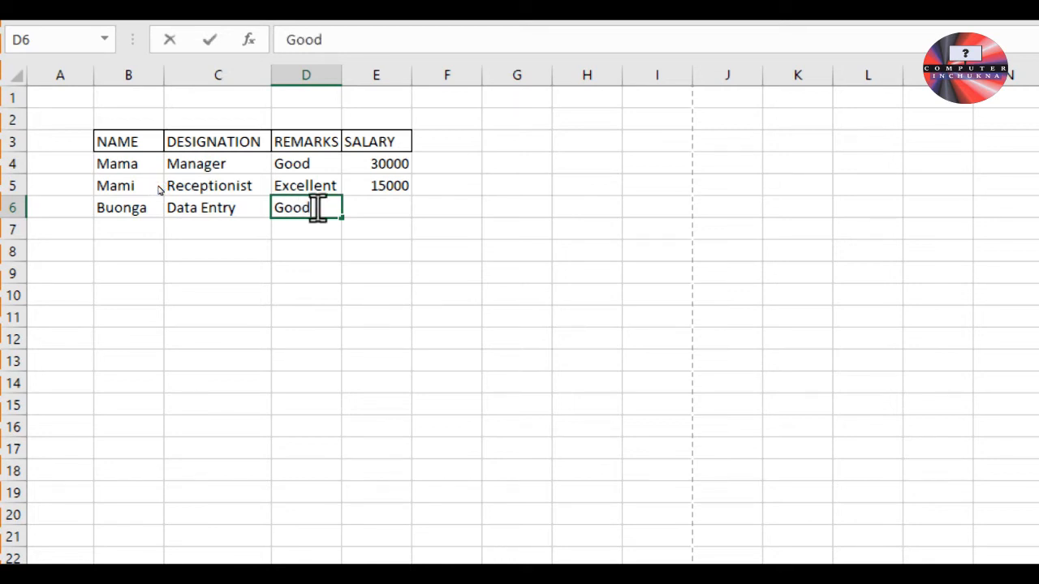
left_click(378, 208)
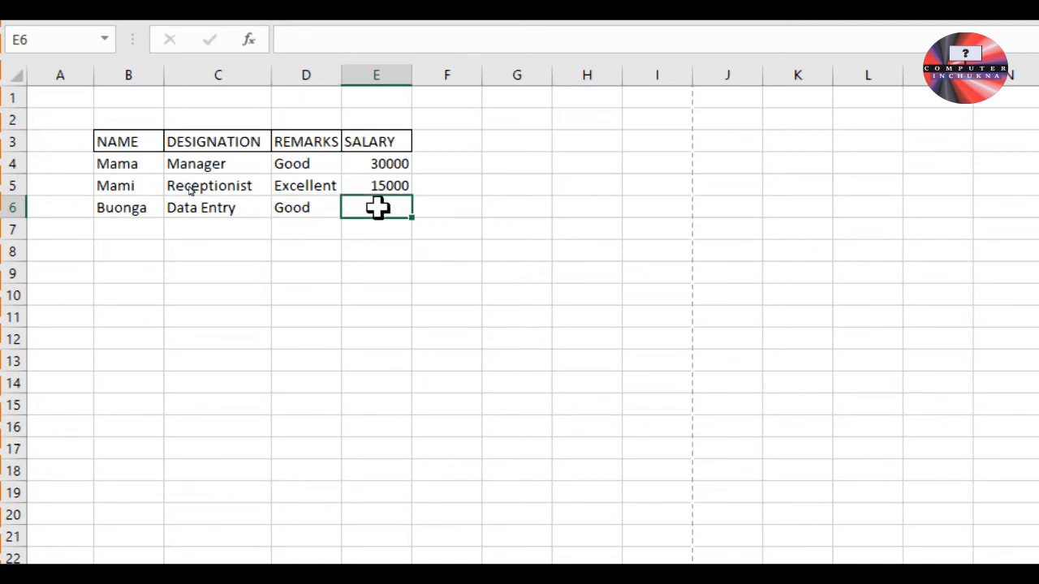
type("15000")
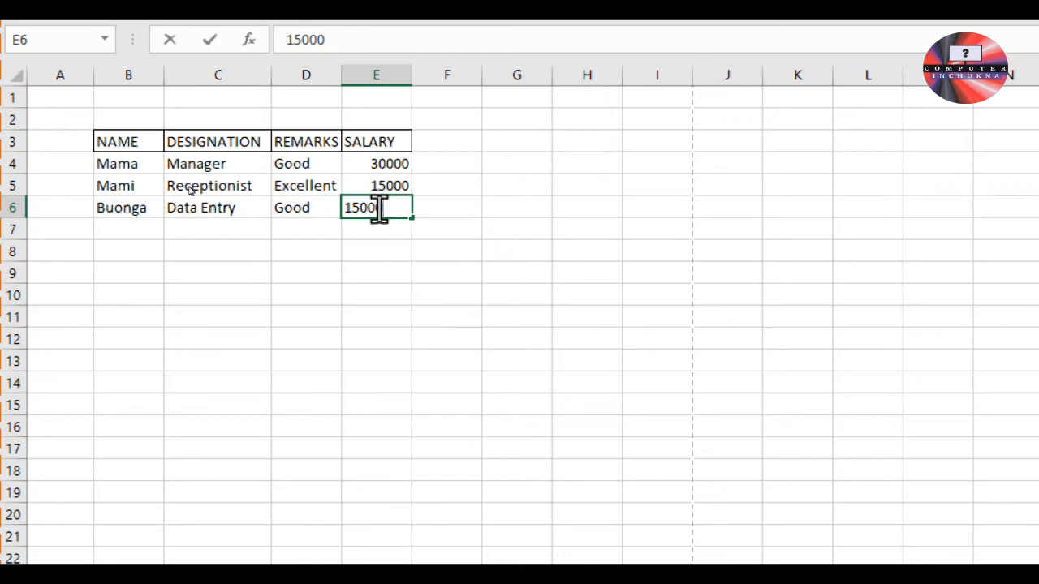
left_click(378, 246)
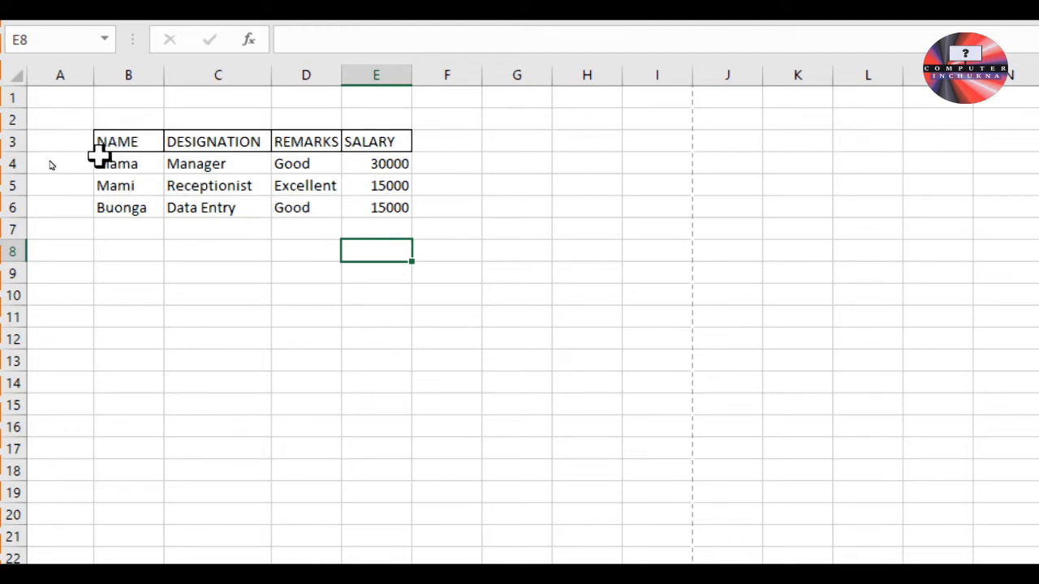
Apply All Borders to the three staff rows in B4:E6.
left_click_drag(97, 139, 378, 207)
left_click(203, 207)
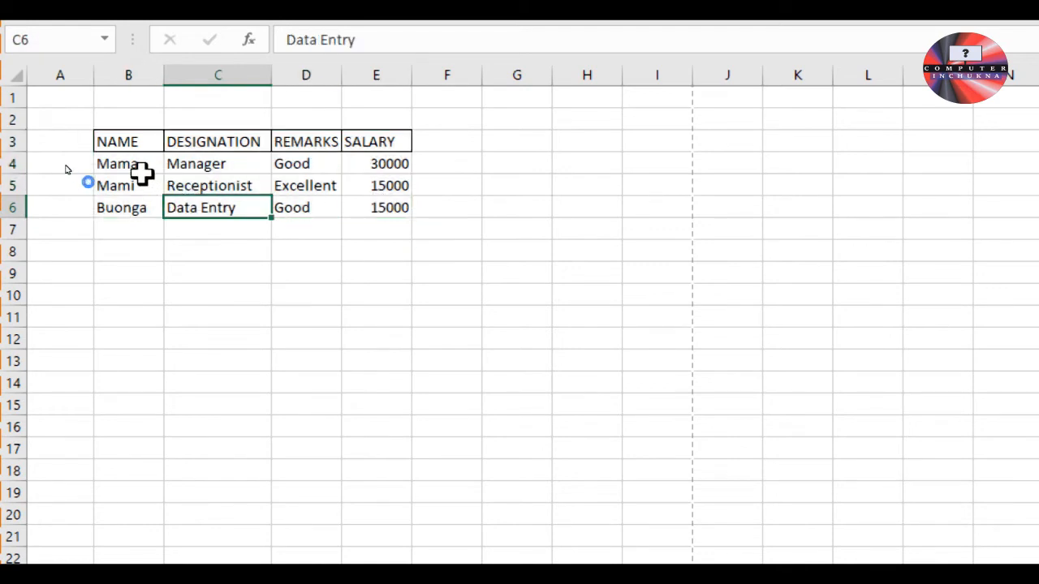
left_click_drag(98, 159, 381, 201)
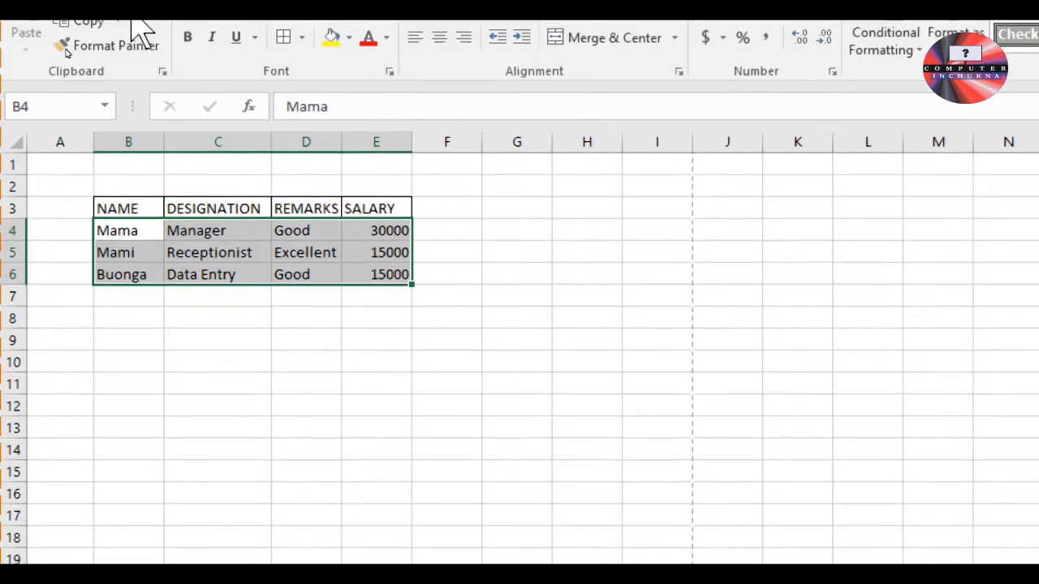
left_click(302, 51)
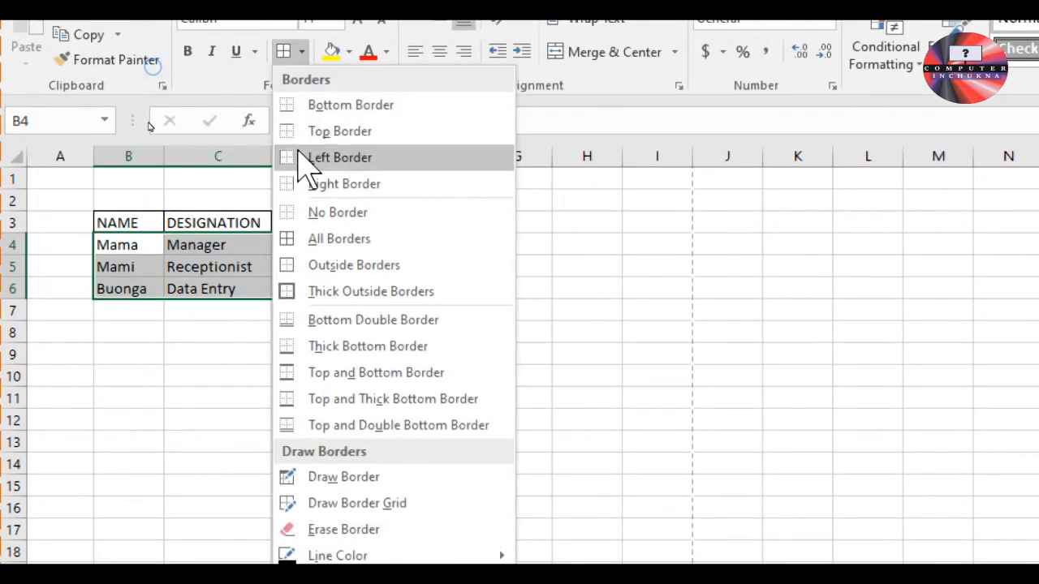
left_click(305, 242)
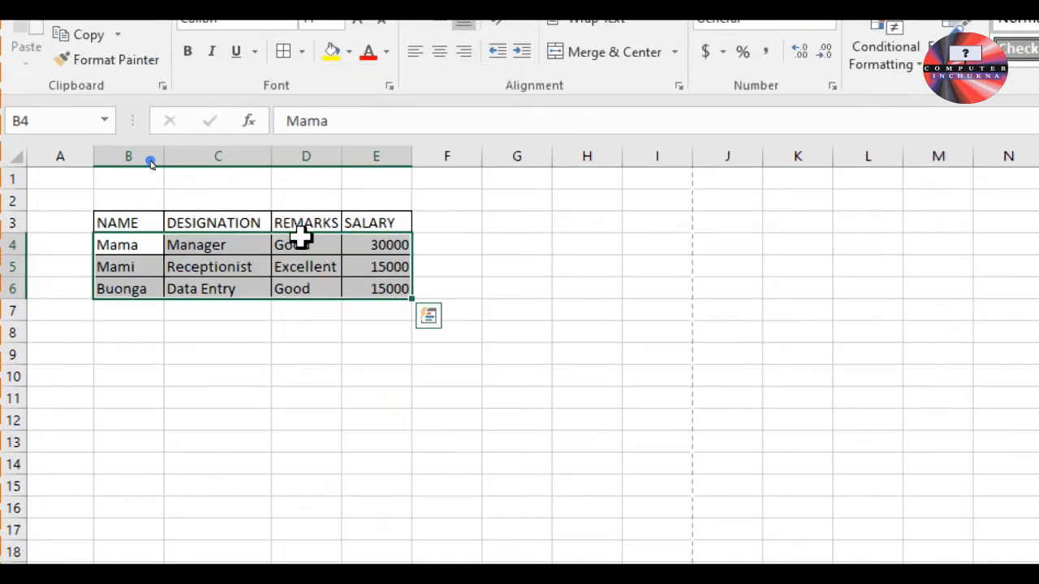
left_click(269, 441)
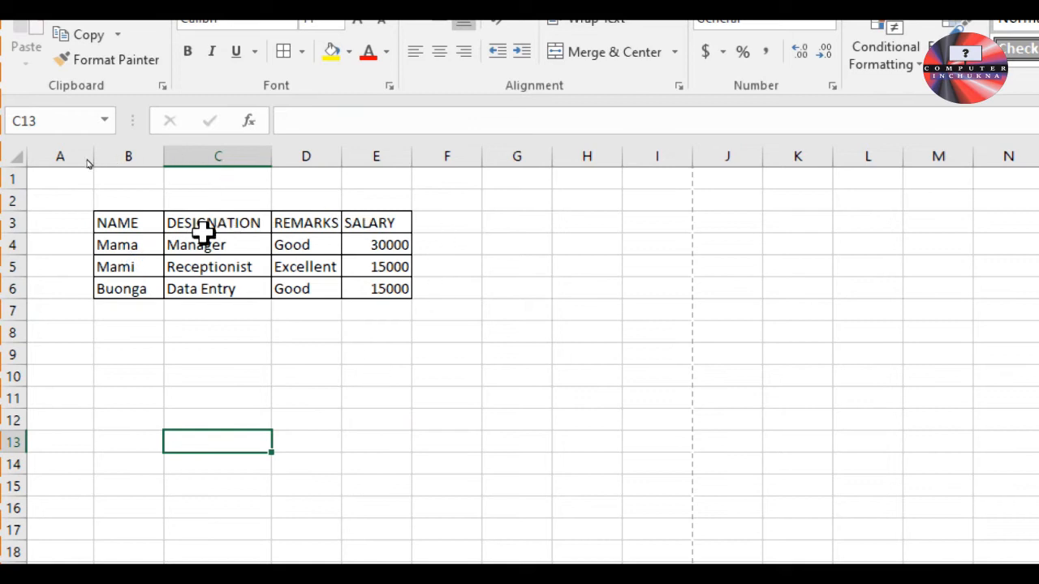
Fill the header cells B3:E3 with the standard yellow color.
left_click(116, 220)
left_click_drag(116, 220, 379, 220)
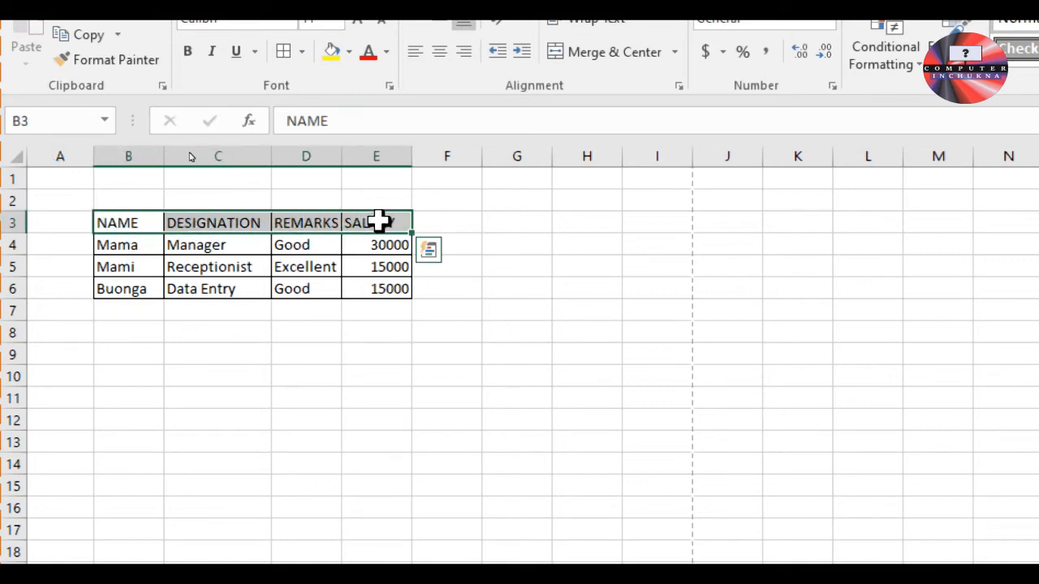
left_click(130, 217)
left_click_drag(130, 218, 360, 220)
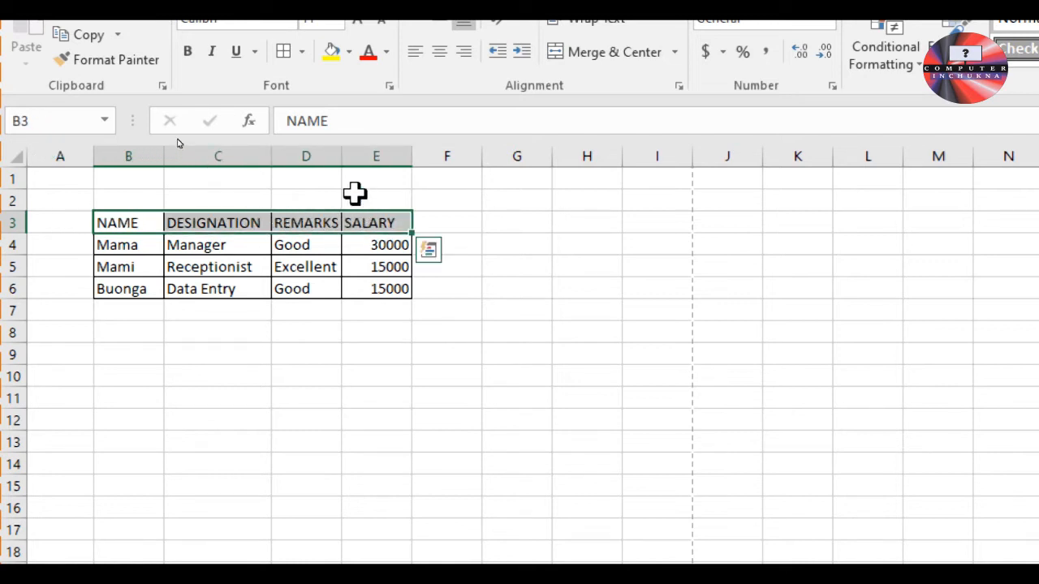
left_click(349, 51)
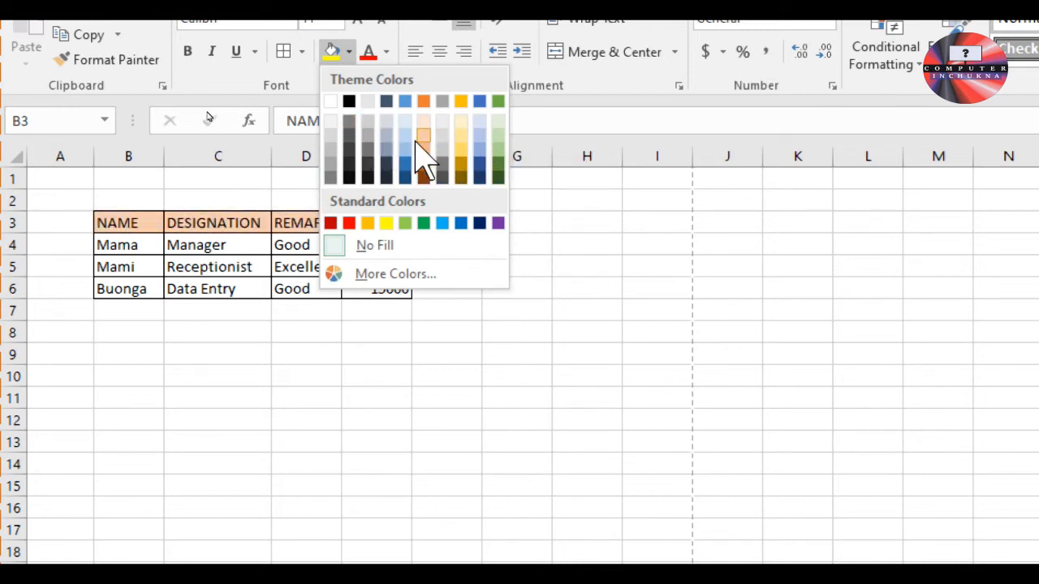
left_click(387, 227)
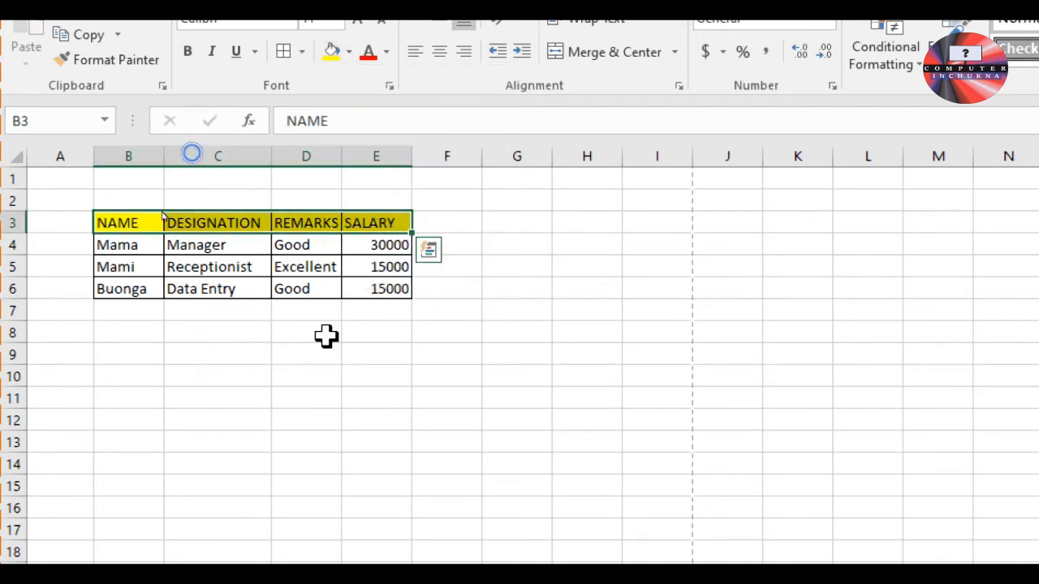
left_click(327, 340)
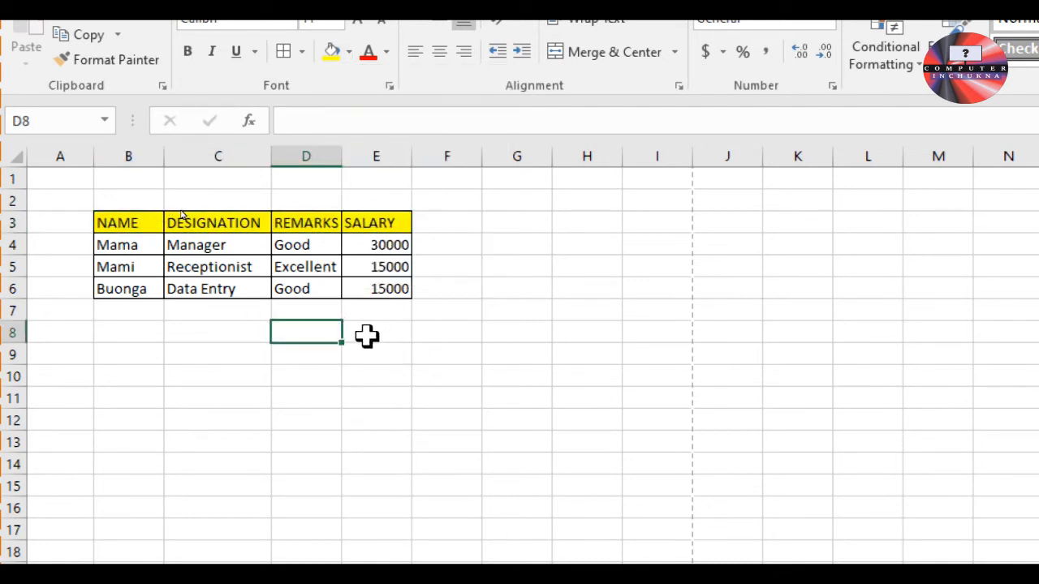
Enter the label TOTAL in D7 and apply all borders to D7:E7.
left_click(306, 312)
type("TOTAL")
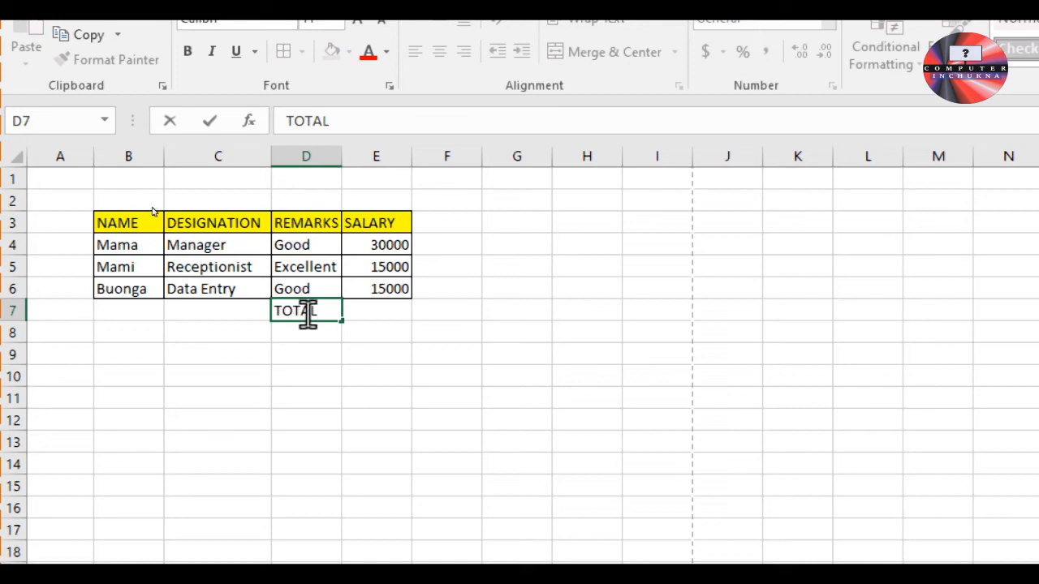
left_click(301, 349)
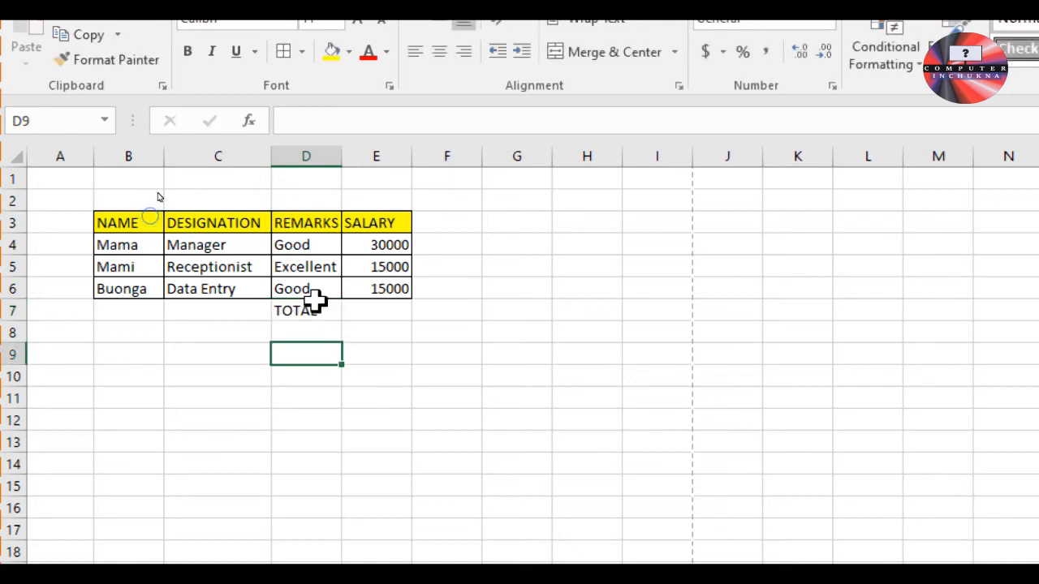
left_click_drag(296, 308, 371, 309)
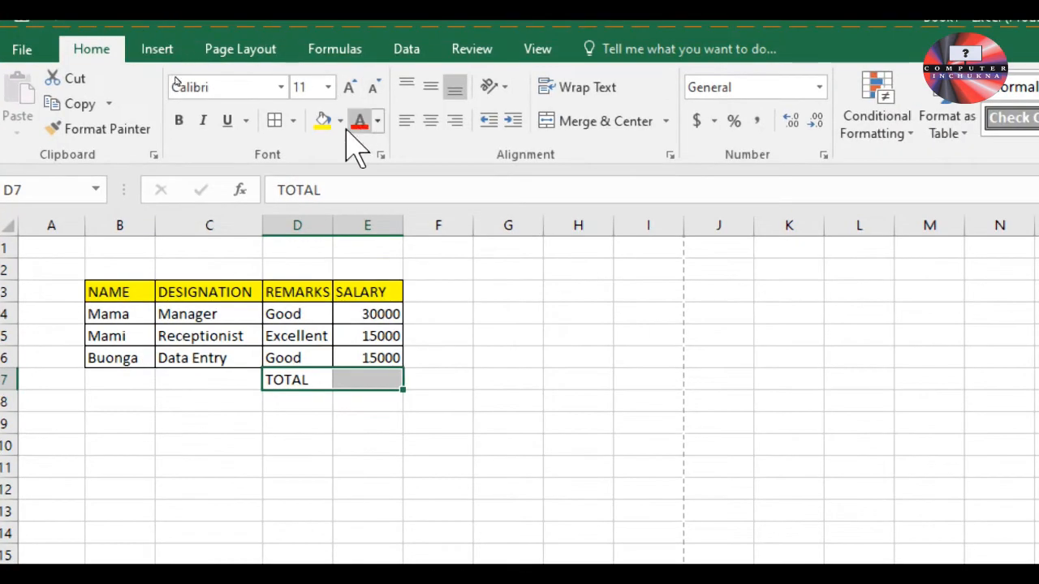
left_click(275, 121)
left_click(387, 474)
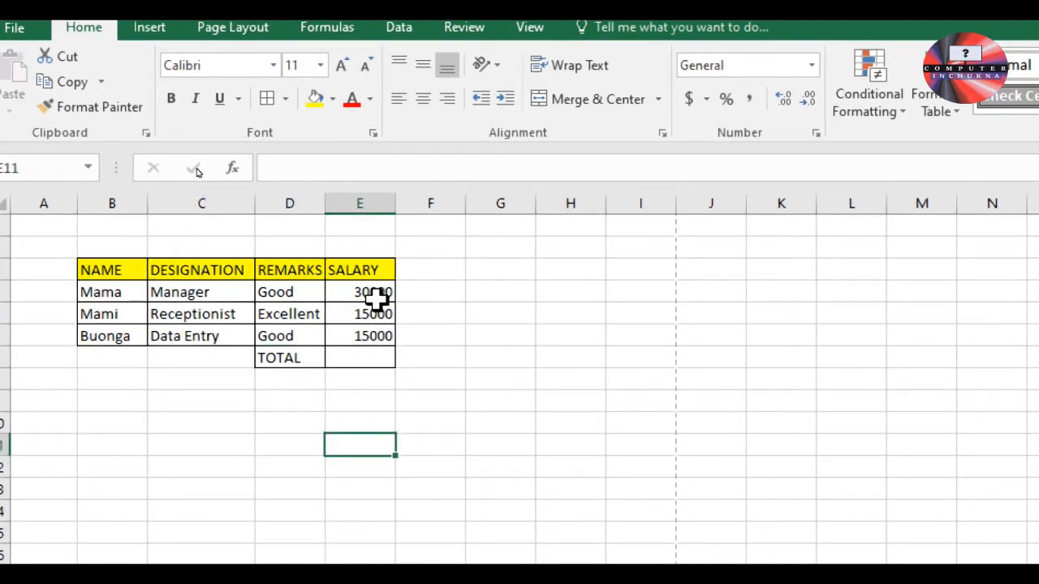
Total the salaries in E4:E6 with AutoSum, placing the result in E7.
left_click_drag(375, 294, 373, 353)
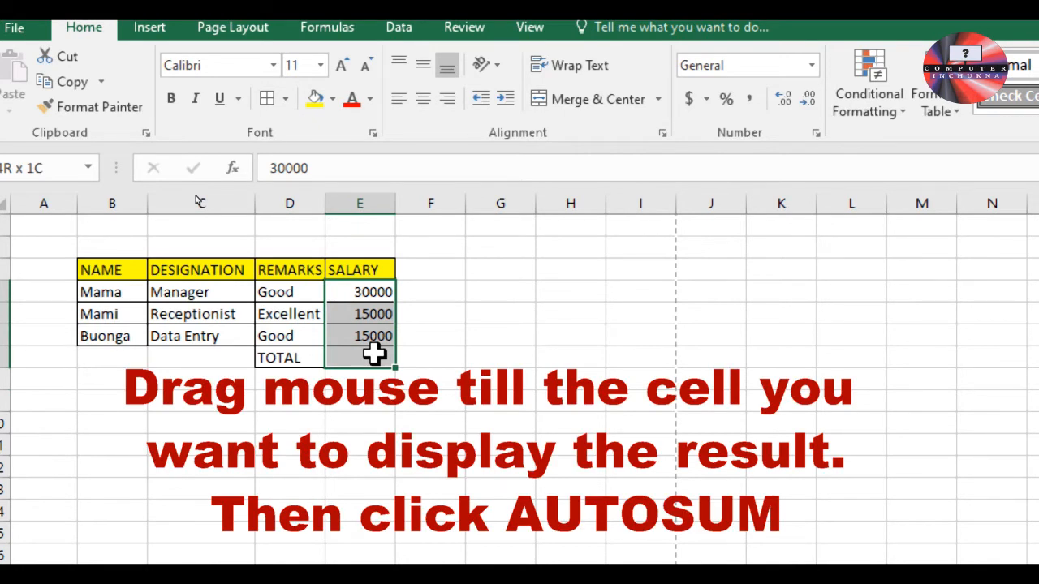
left_click_drag(375, 353, 374, 353)
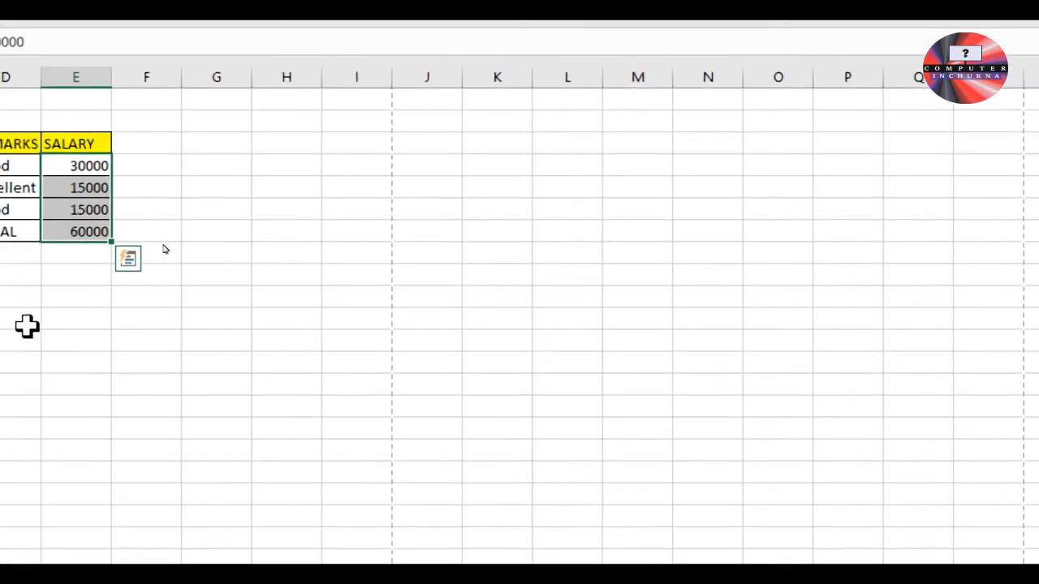
left_click(93, 260)
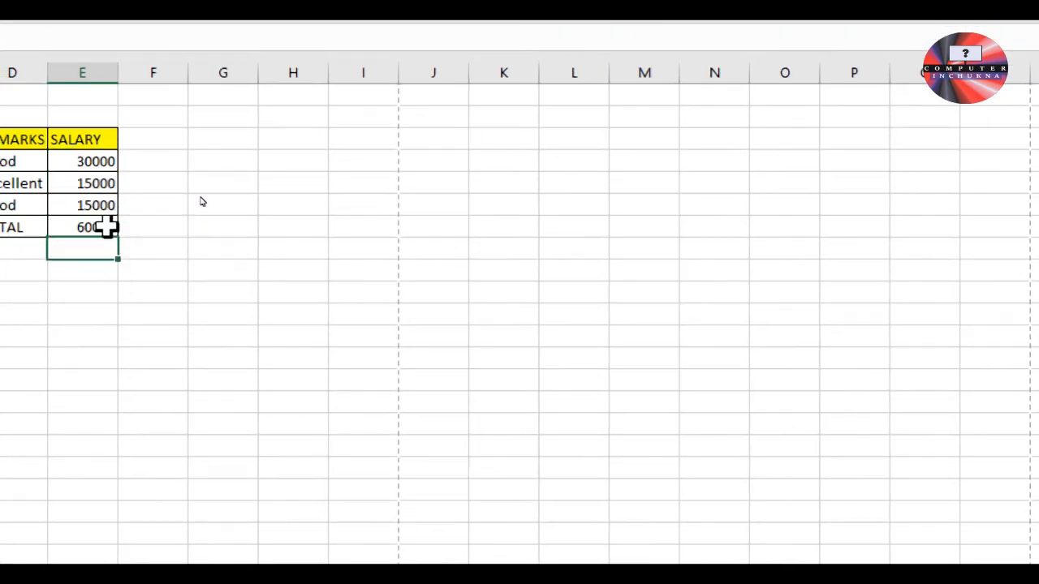
left_click(107, 227)
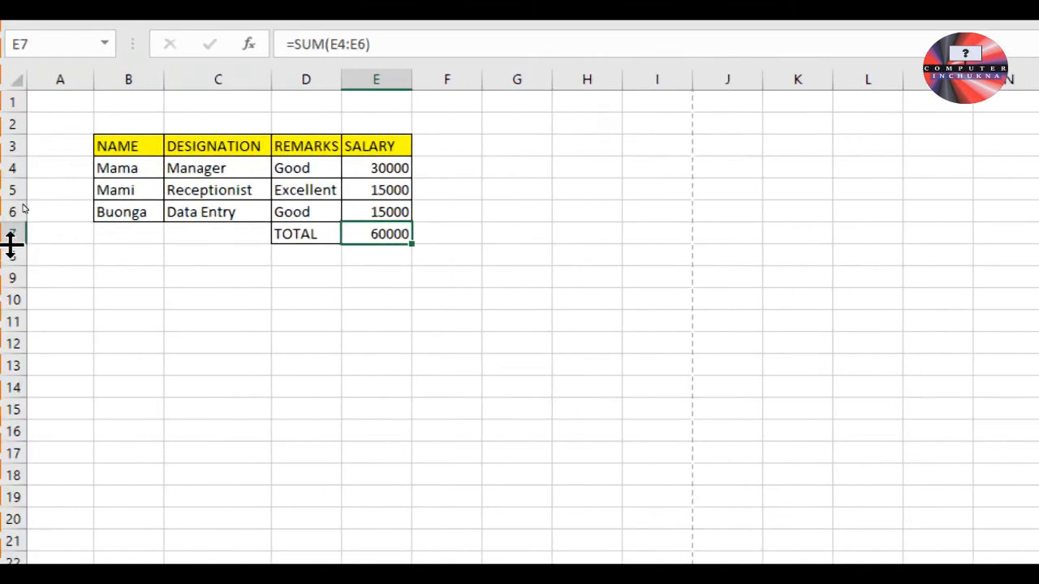
left_click(378, 167)
left_click_drag(377, 166, 373, 230)
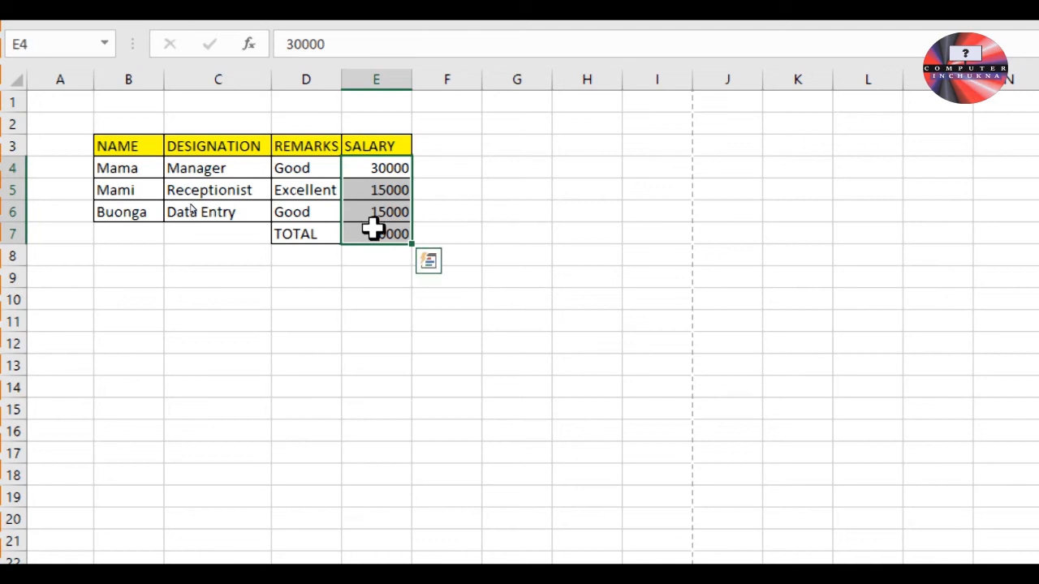
left_click(397, 297)
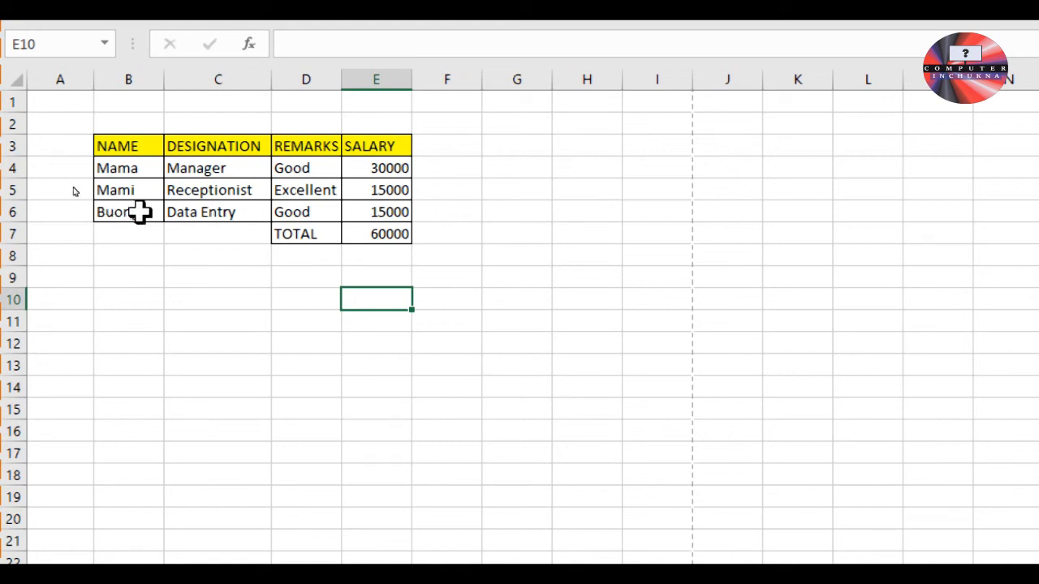
Enter the label "Data Entry and Receptionist" in cell C9.
left_click(239, 279)
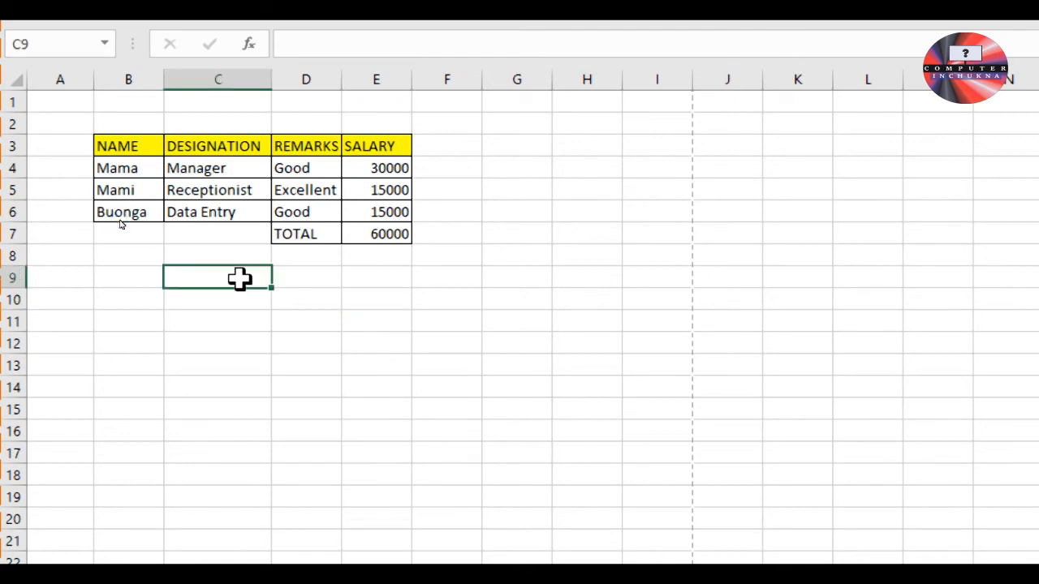
type("Data EN")
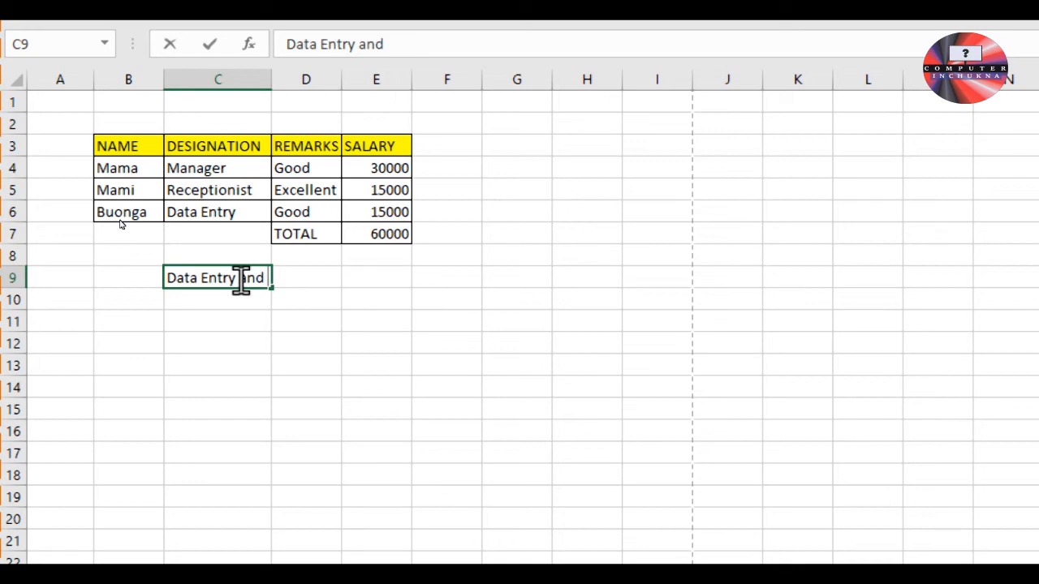
type("Receptionist")
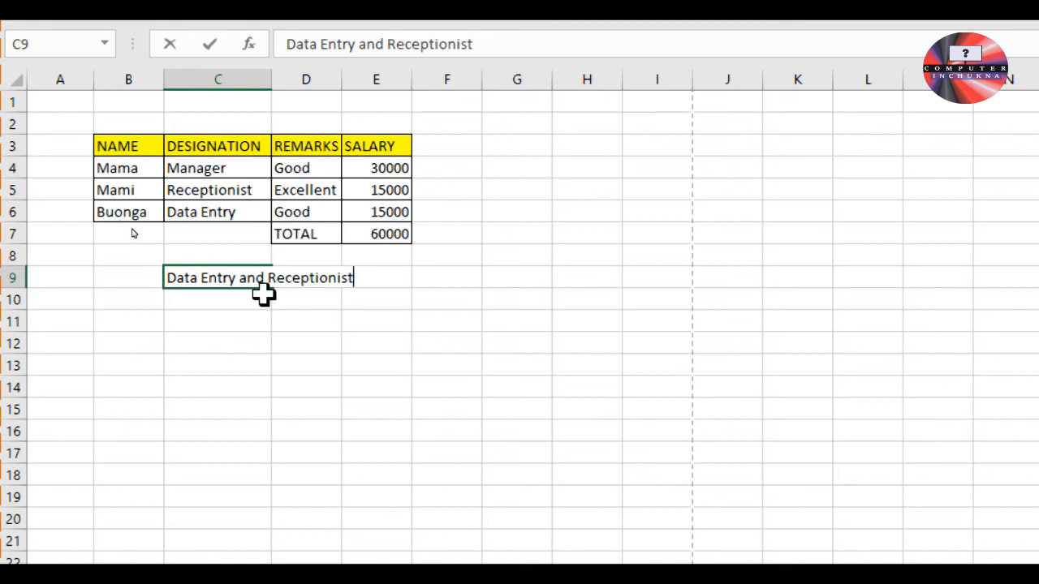
key("Return")
left_click(370, 275)
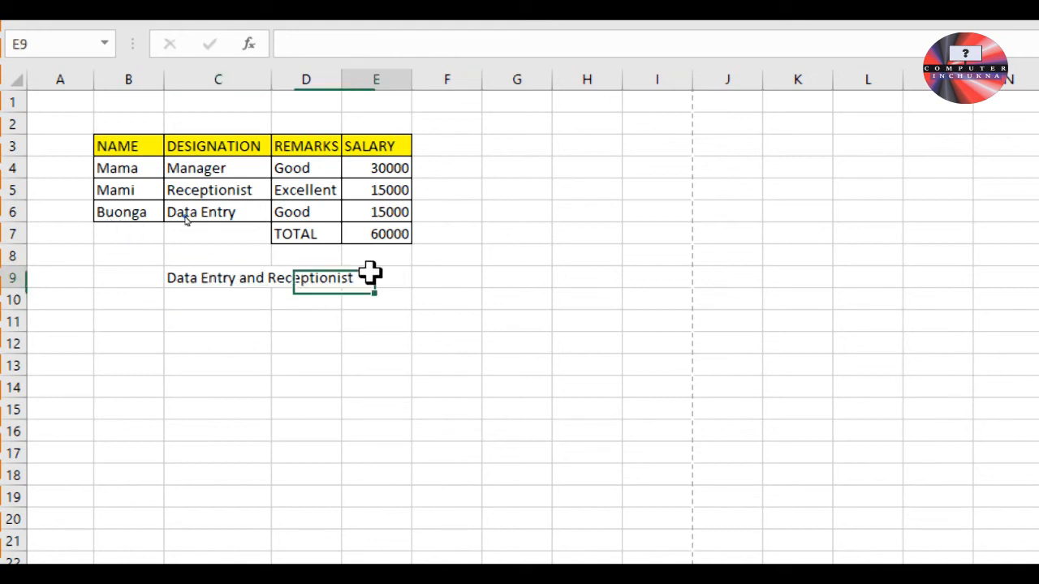
Move the "Data Entry and Receptionist" label from C9 to B9 and apply all borders to B9:E9.
left_click(223, 278)
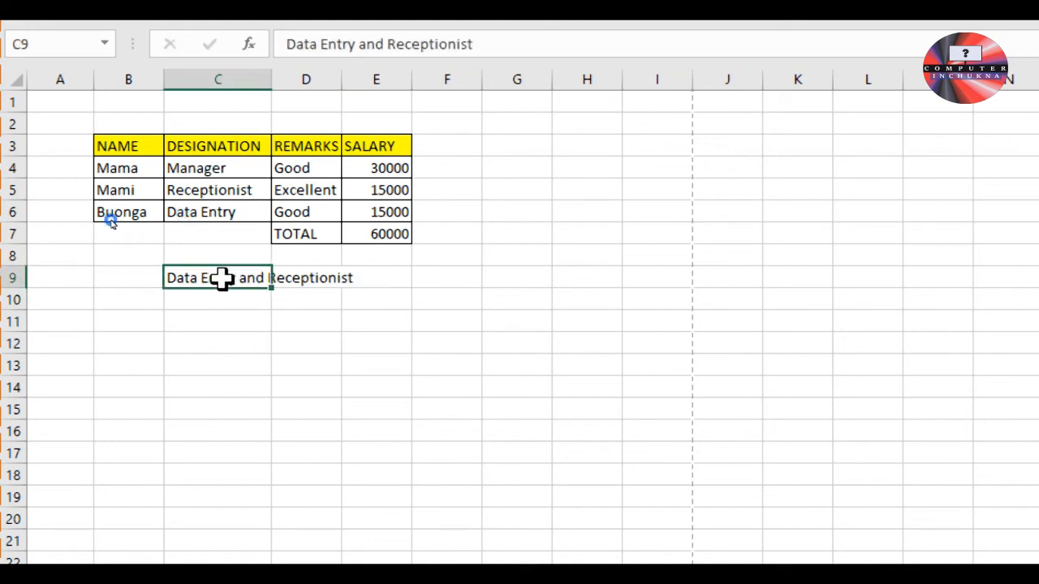
key("ctrl+x")
left_click(102, 274)
key("ctrl+v")
left_click(203, 292)
left_click(294, 276)
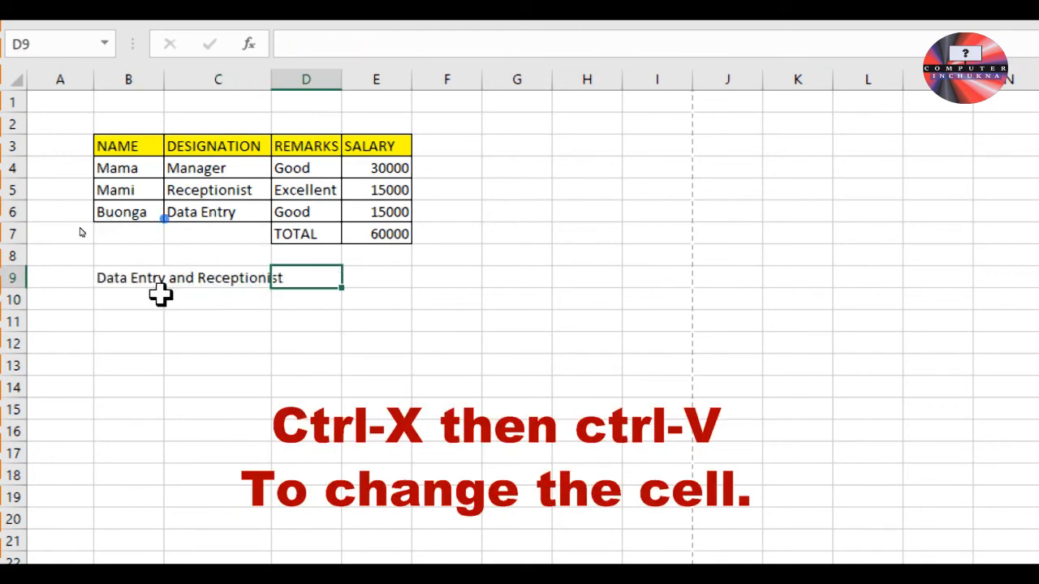
left_click_drag(109, 276, 397, 276)
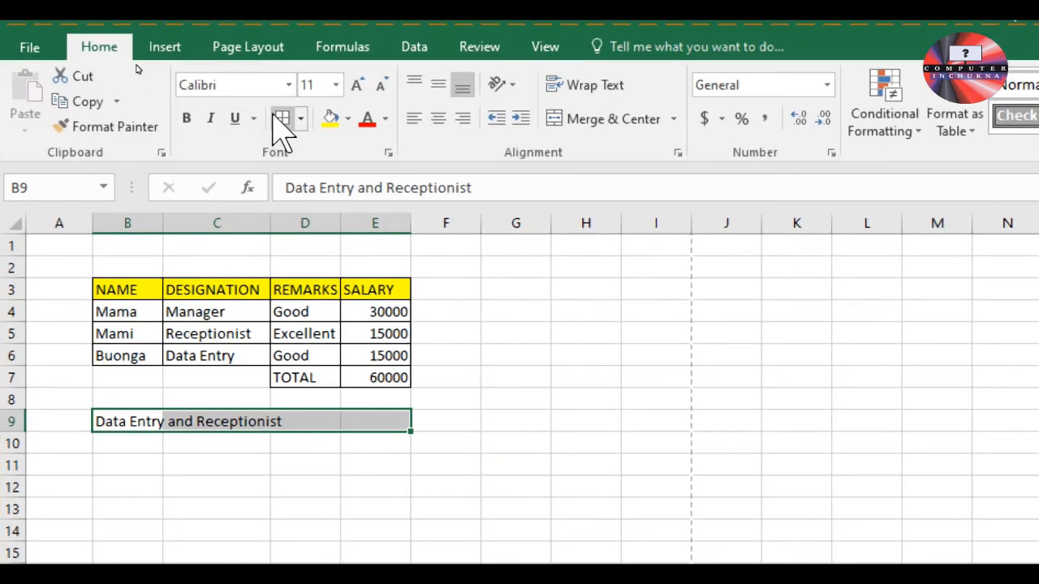
left_click(362, 442)
Add the receptionist and data entry salaries in E9 with the formula =SUM(E5,E6).
left_click(378, 416)
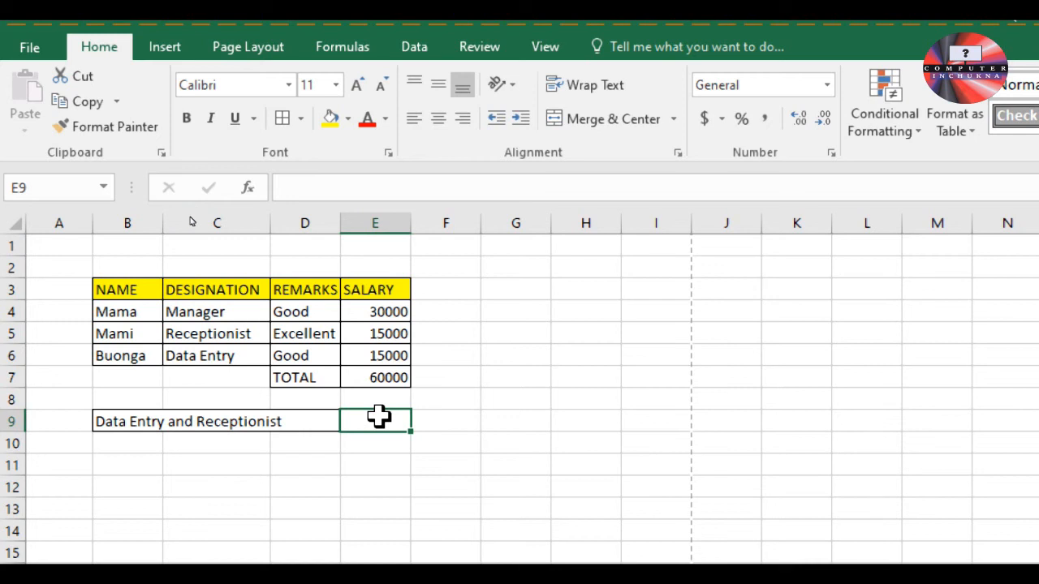
type("=")
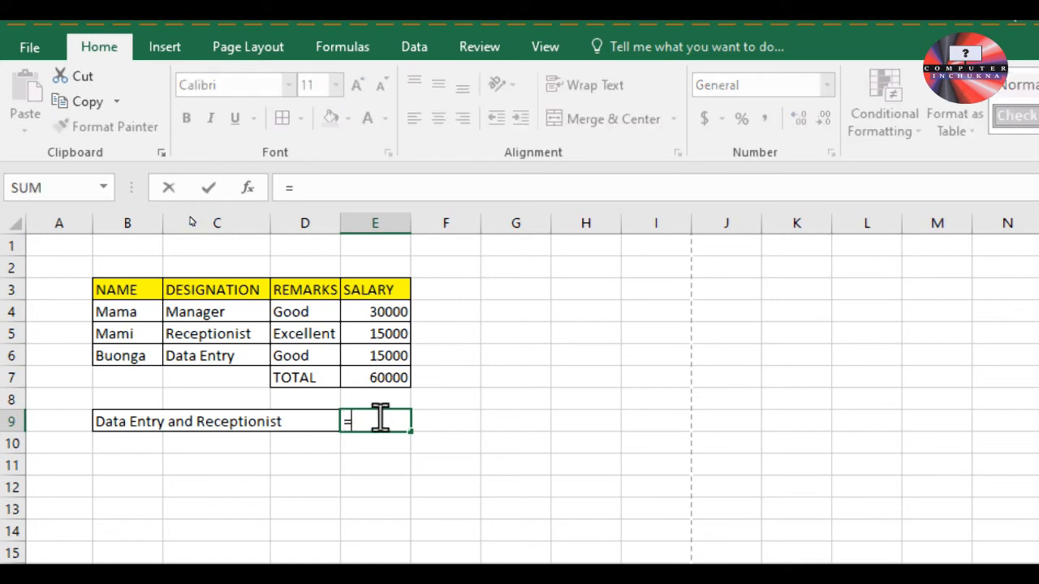
type("SUM")
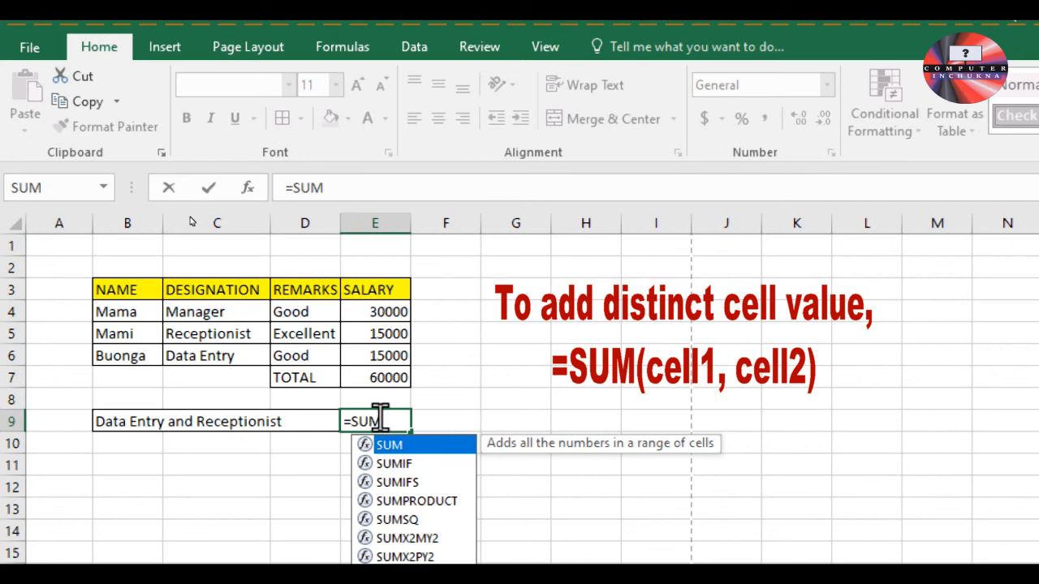
type("(")
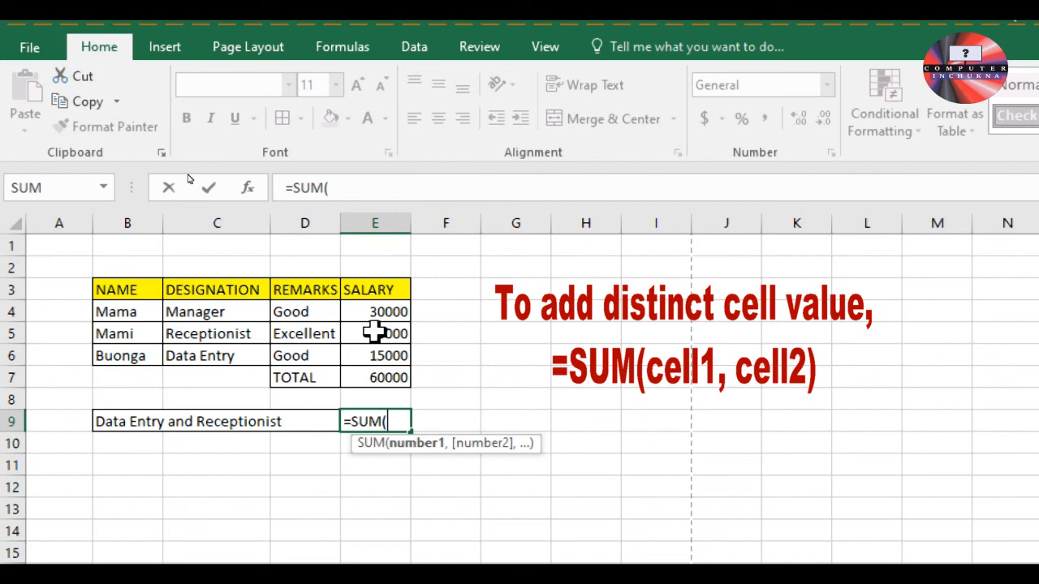
left_click(398, 334)
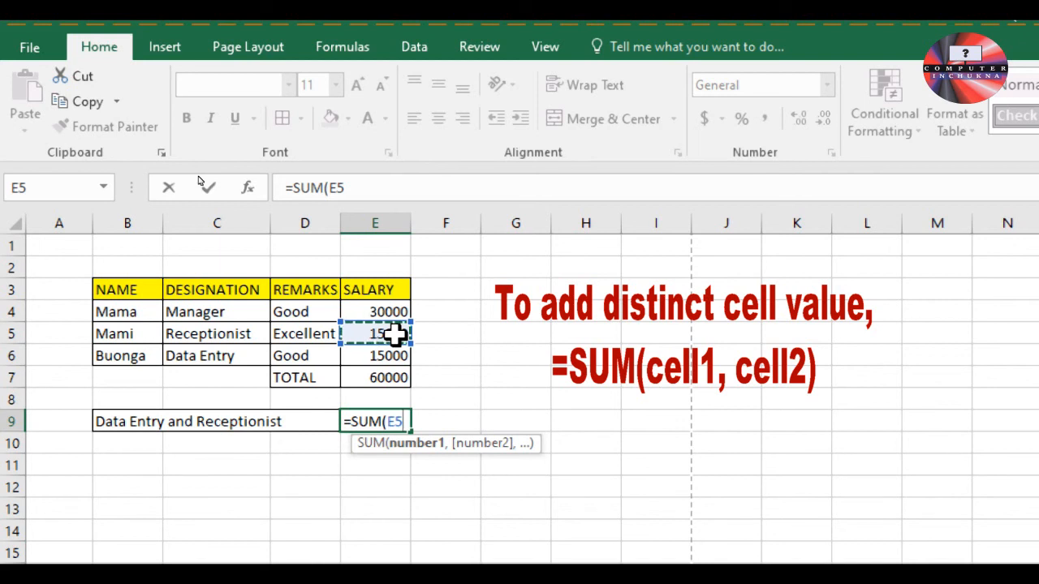
type(",")
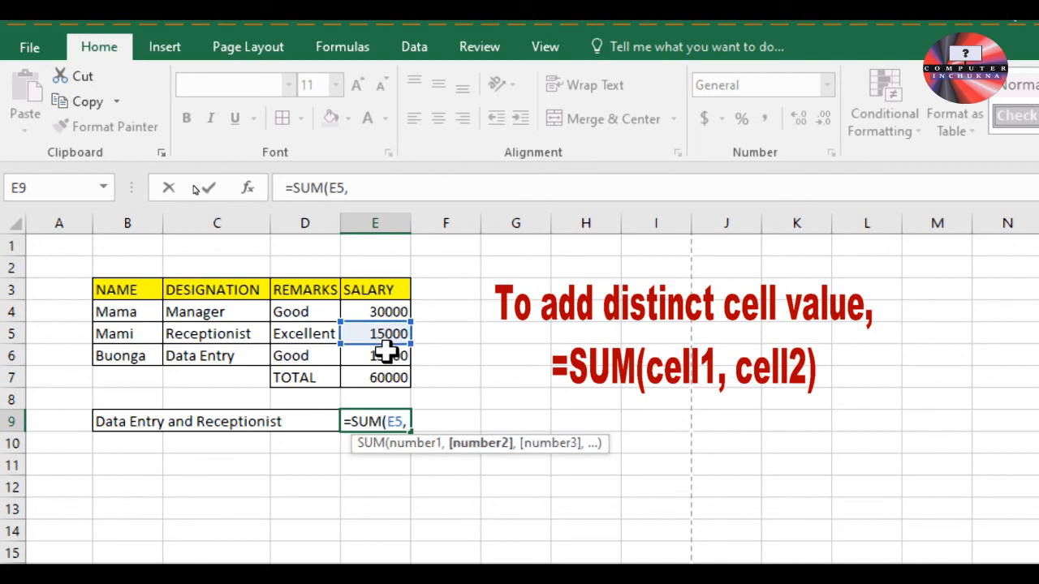
left_click(384, 355)
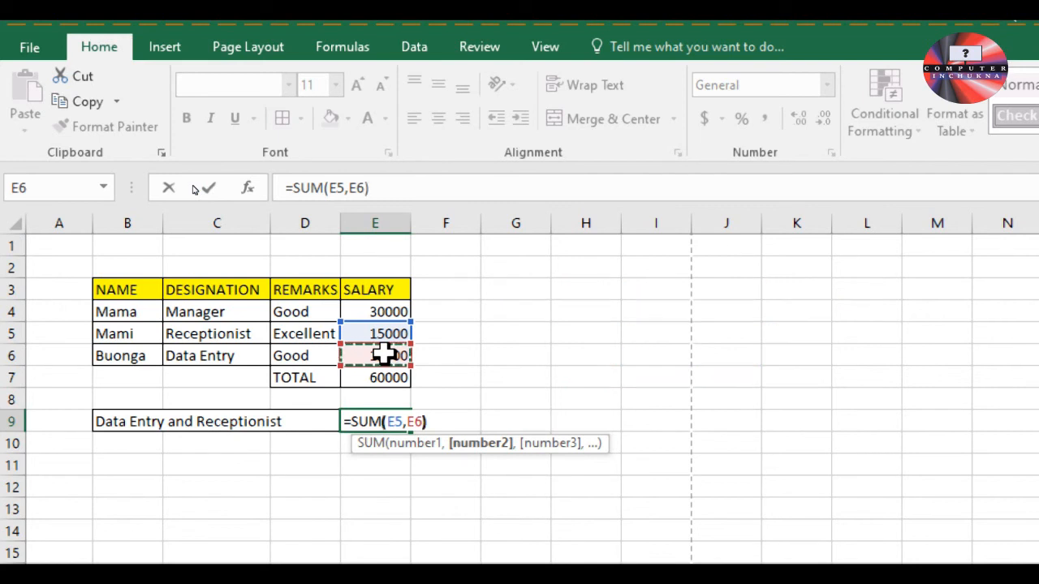
key("Return")
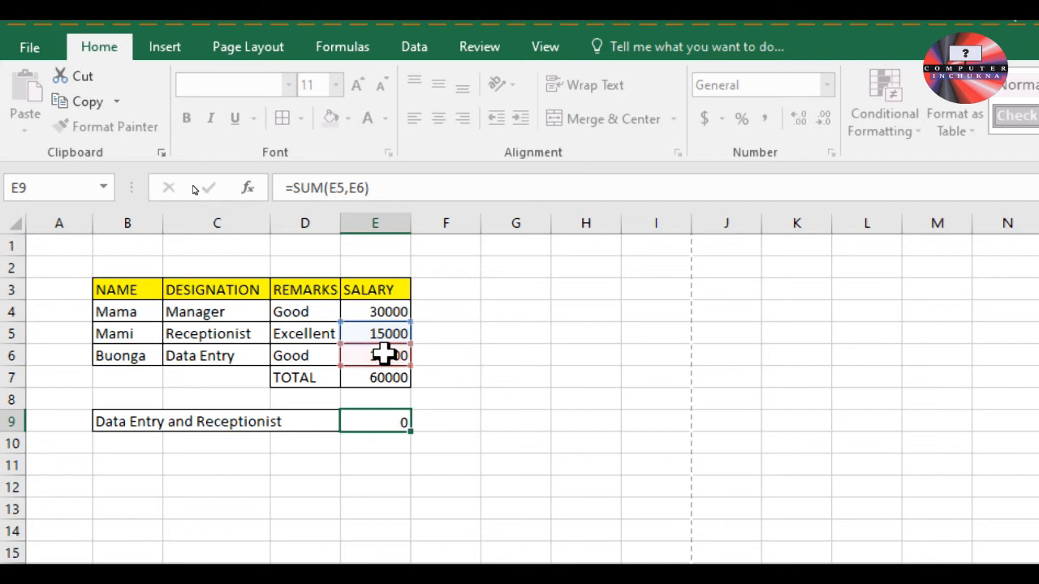
left_click(371, 319)
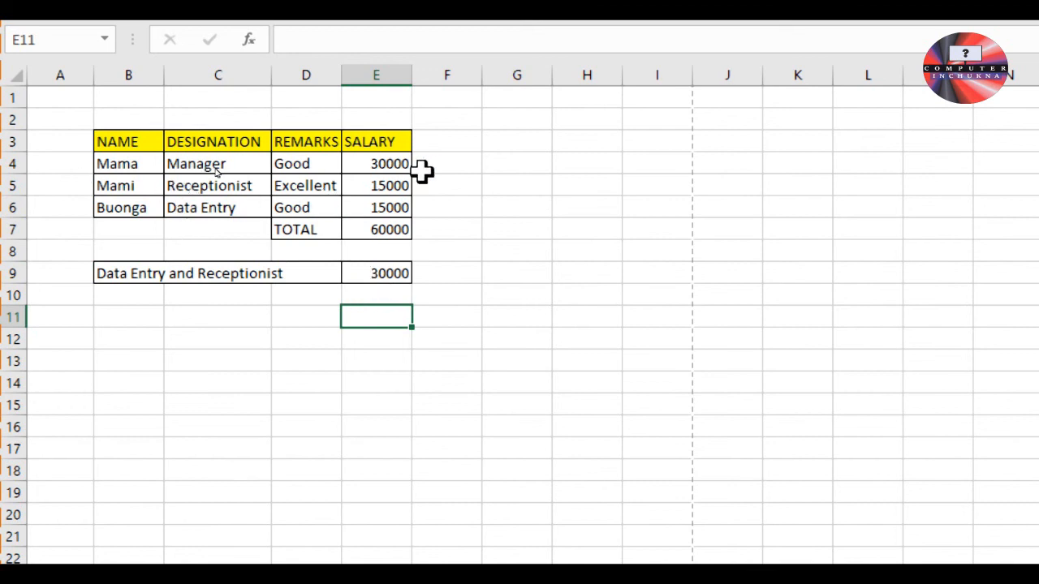
left_click(359, 300)
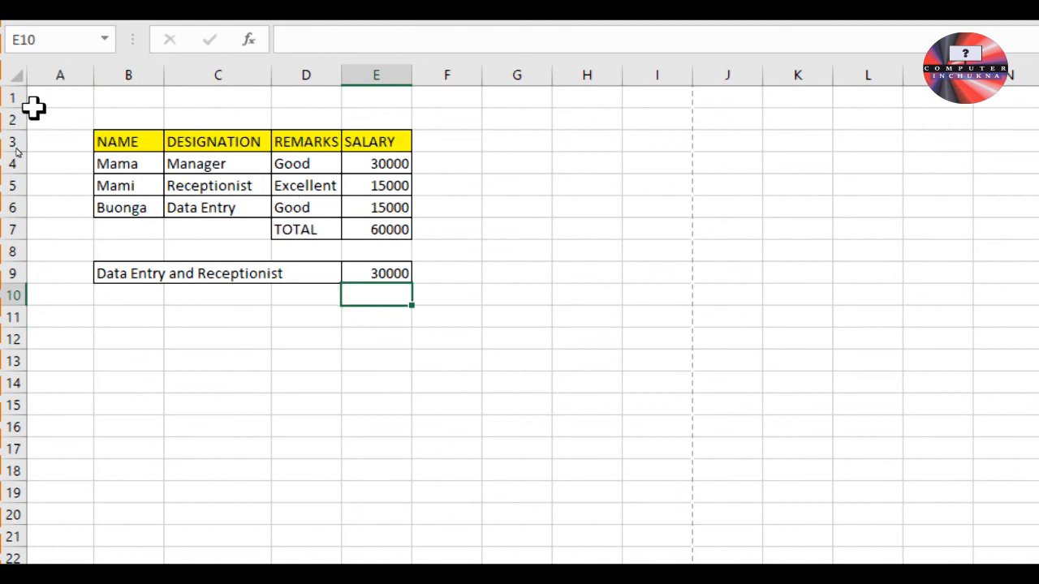
Enter the header SL. NO. in A3 and the first serial number 1 in A4.
left_click(66, 144)
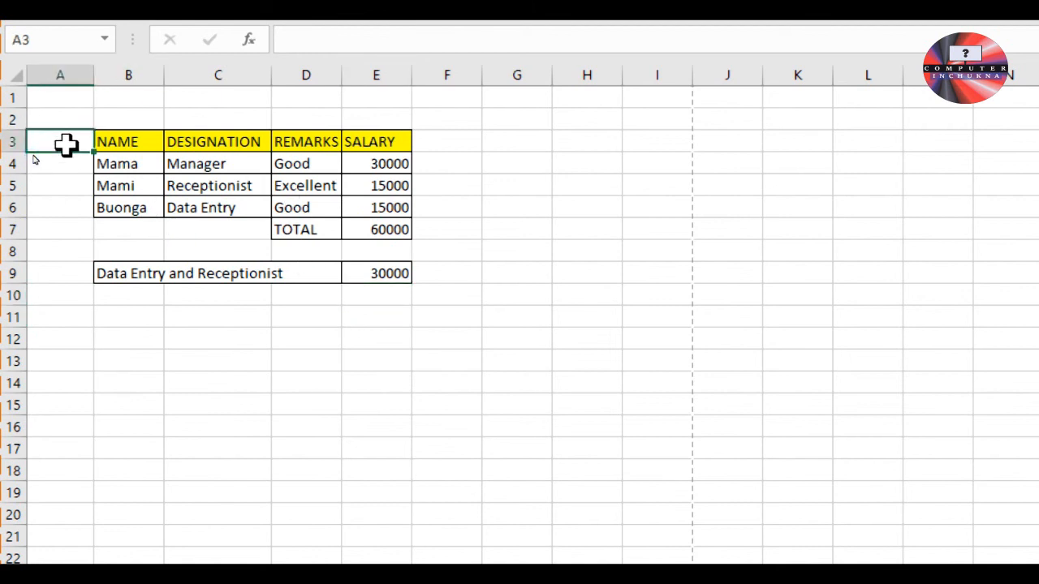
type("SL. NO.")
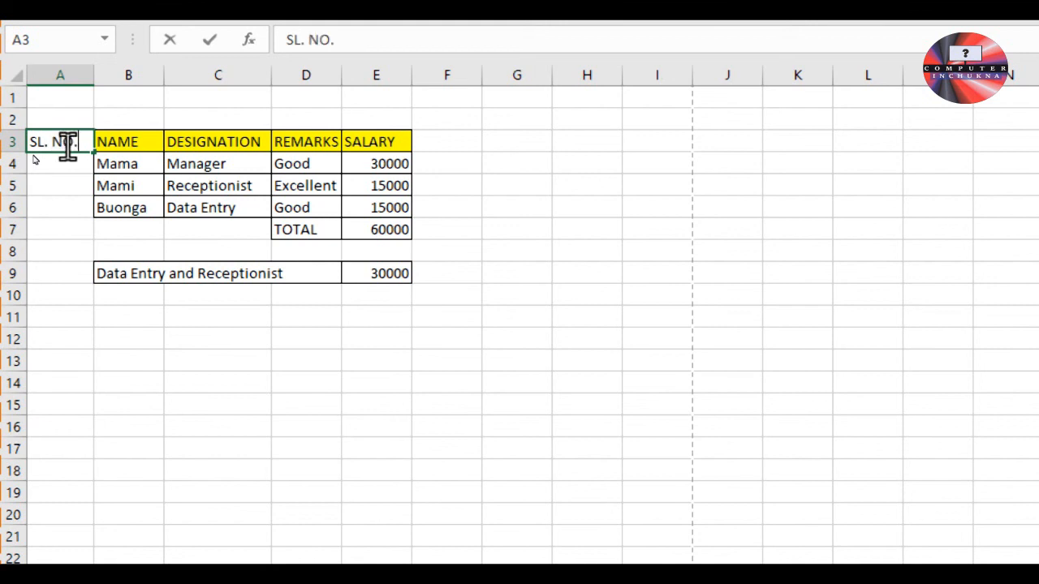
left_click(68, 168)
type("1")
left_click(65, 230)
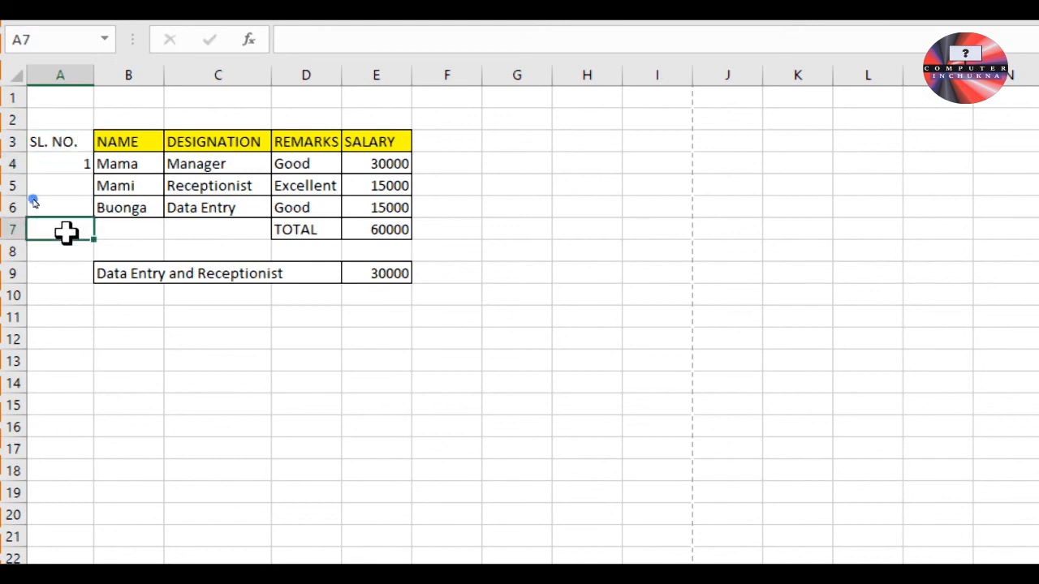
Fill the serial number from A4 down to A6 as an increasing series 1 to 3.
left_click(79, 167)
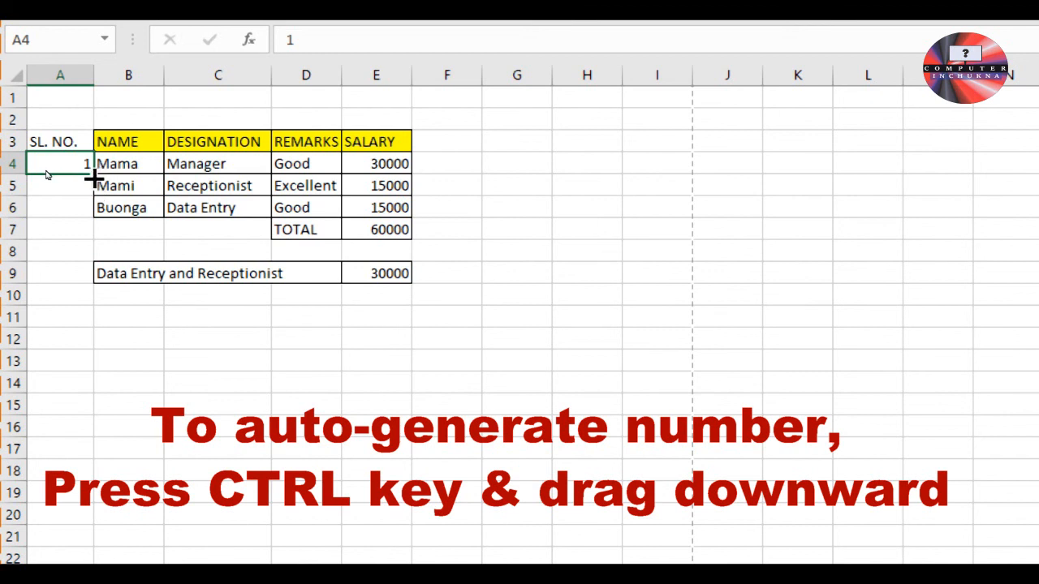
left_click_drag(94, 174, 89, 211)
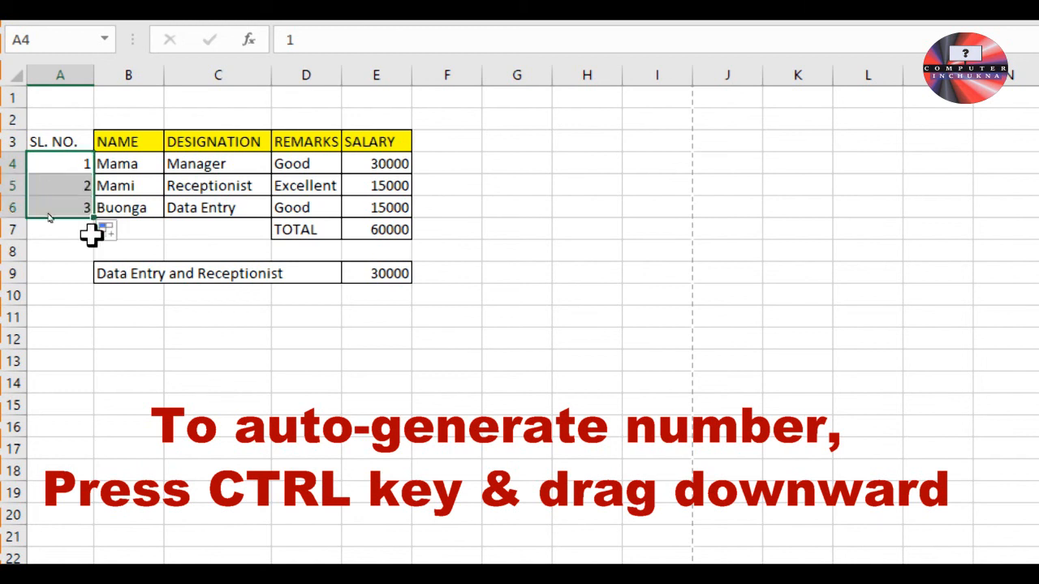
left_click(117, 316)
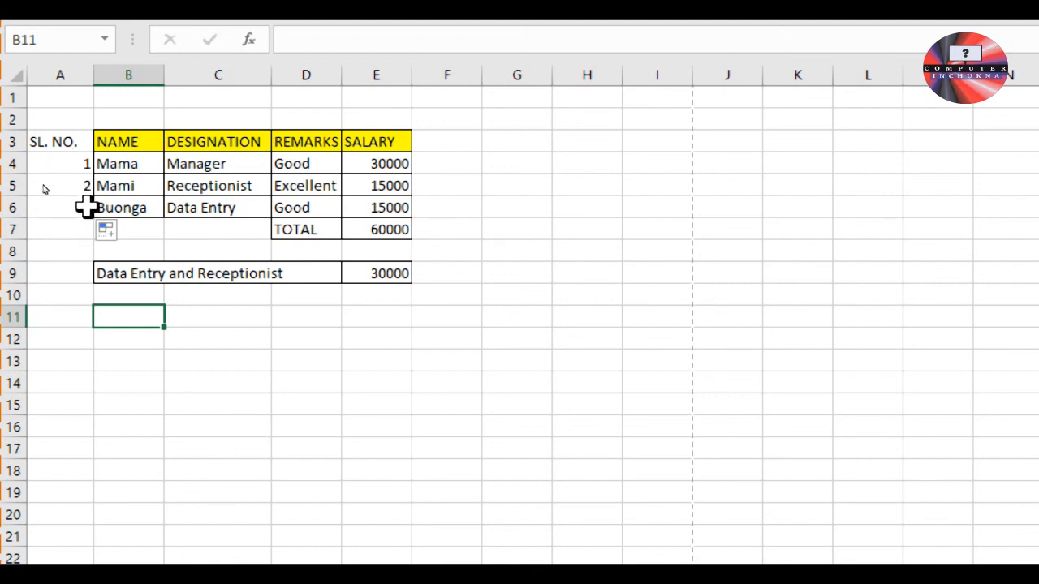
Try extending the serial number series from A6 down to 16 in A19, and undo the fill.
left_click(81, 208)
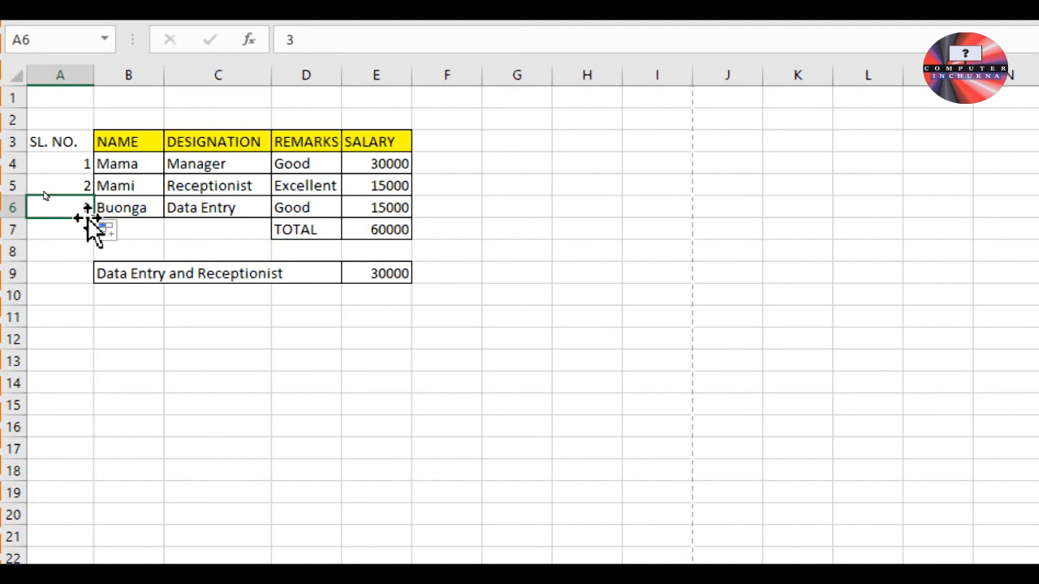
left_click_drag(93, 219, 100, 495)
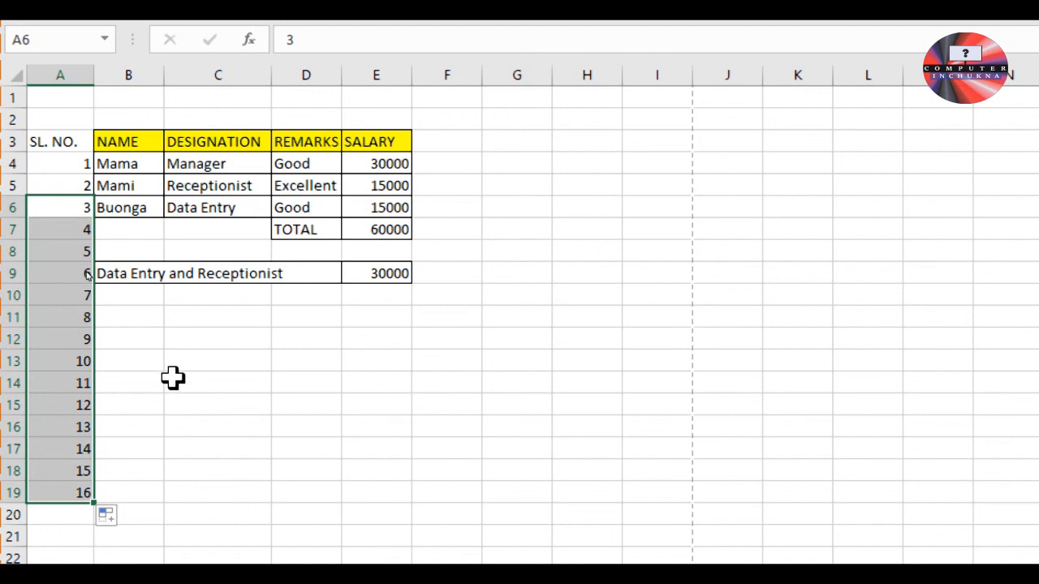
key("ctrl+z")
left_click(135, 299)
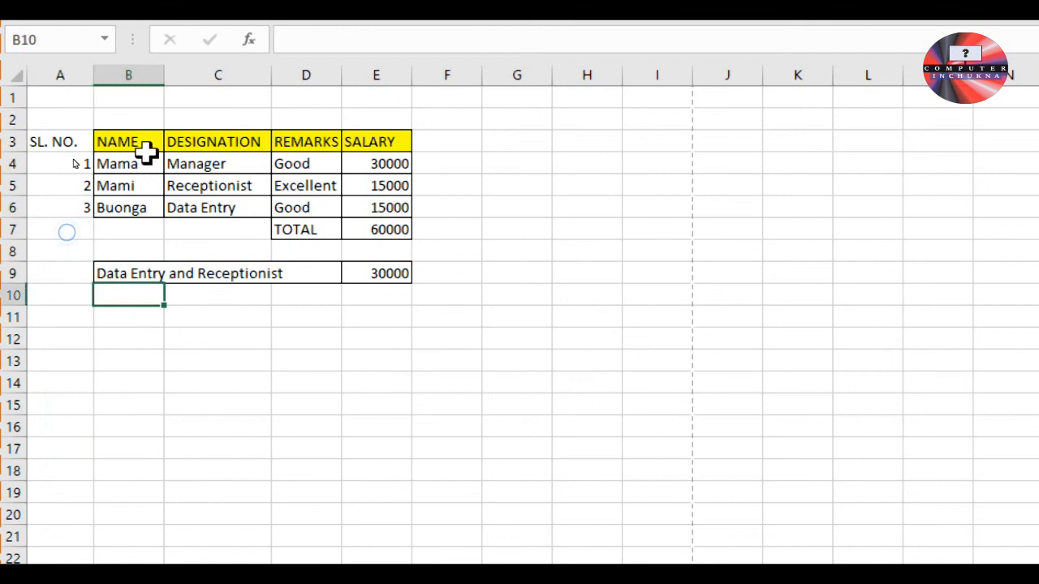
Apply all borders to A3:E6 and fill the SL. NO. header cell A3 with yellow.
left_click_drag(53, 140, 385, 198)
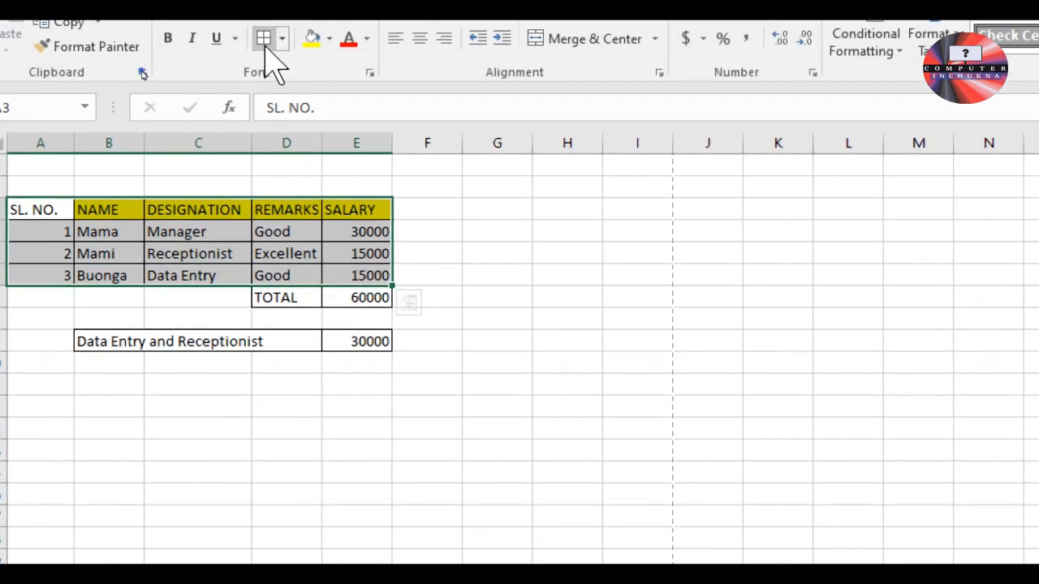
left_click(110, 302)
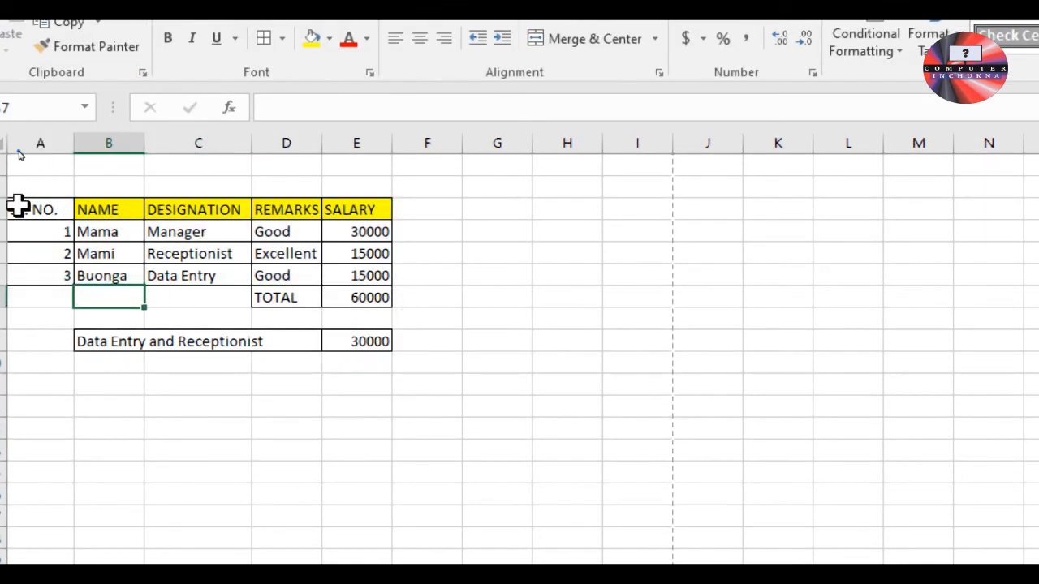
left_click(18, 207)
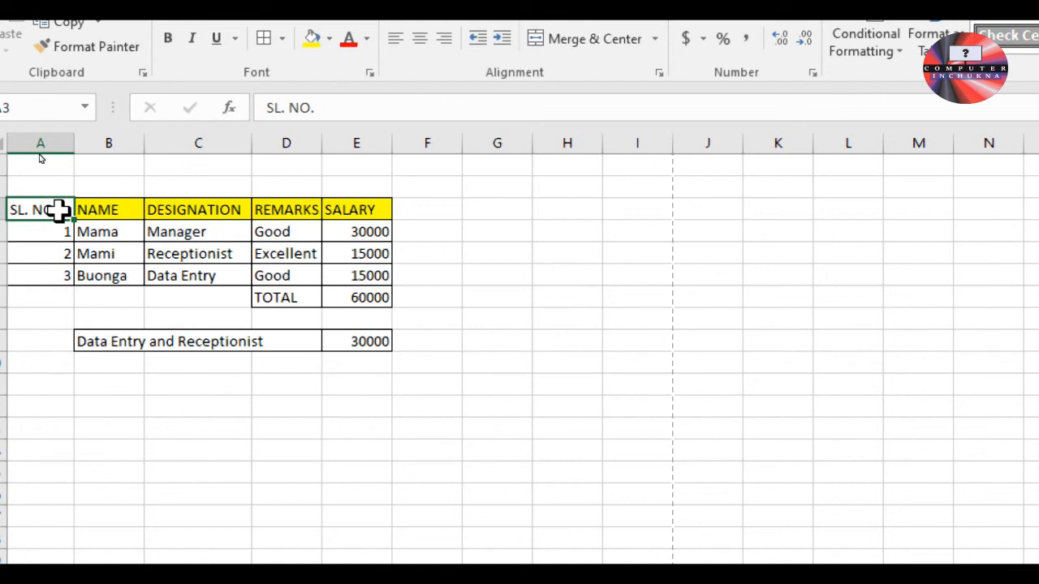
left_click(176, 325)
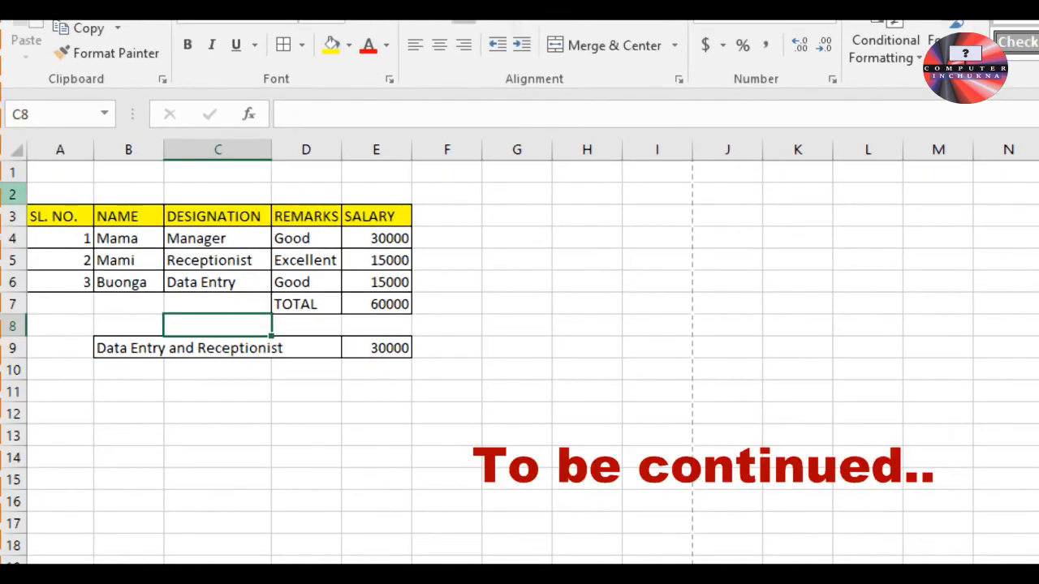